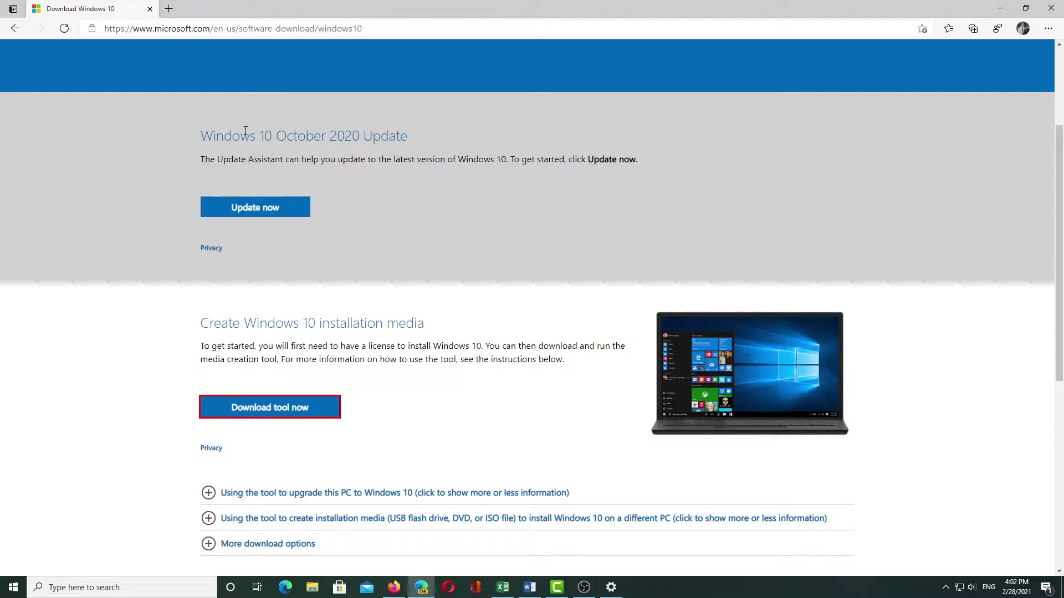
# Step: Download the media creation tool from Microsoft's Windows 10 download page and run MediaCreationTool20H2 (1).exe
pyautogui.moveTo(395, 28); pyautogui.dragTo(90, 32)
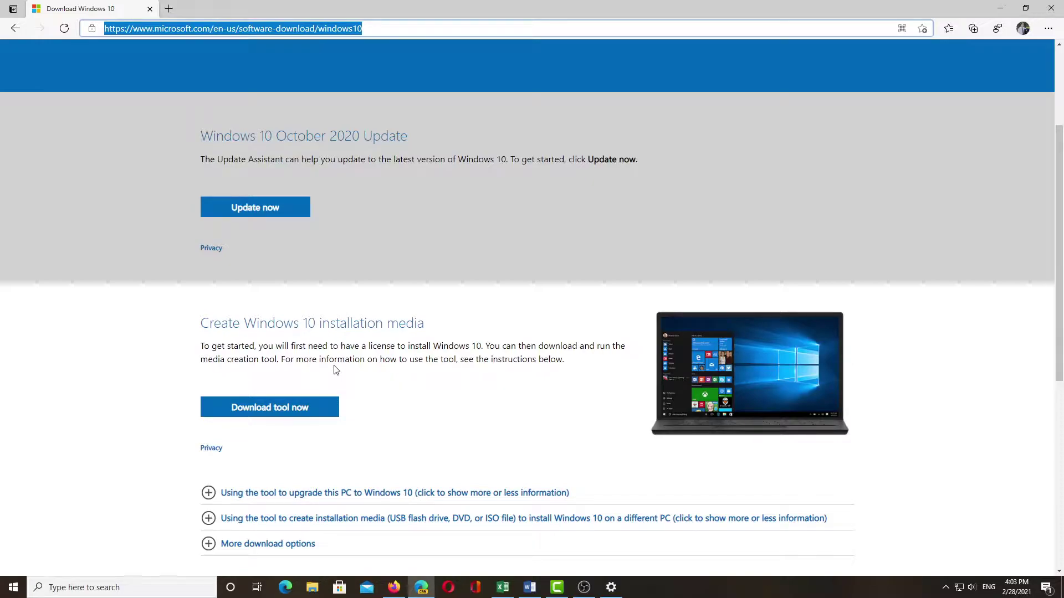
pyautogui.click(331, 405)
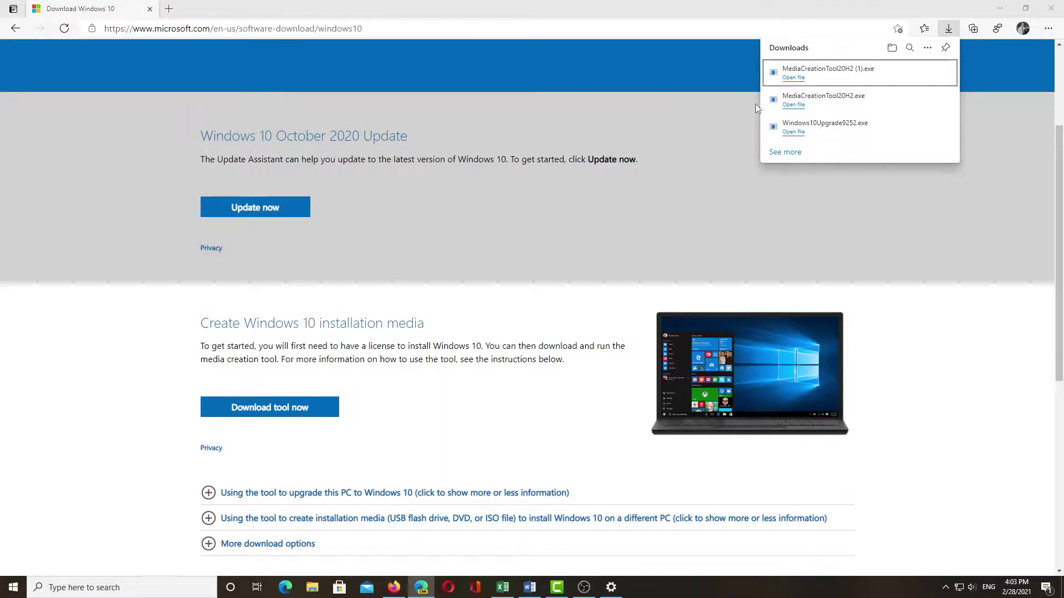
pyautogui.click(813, 79)
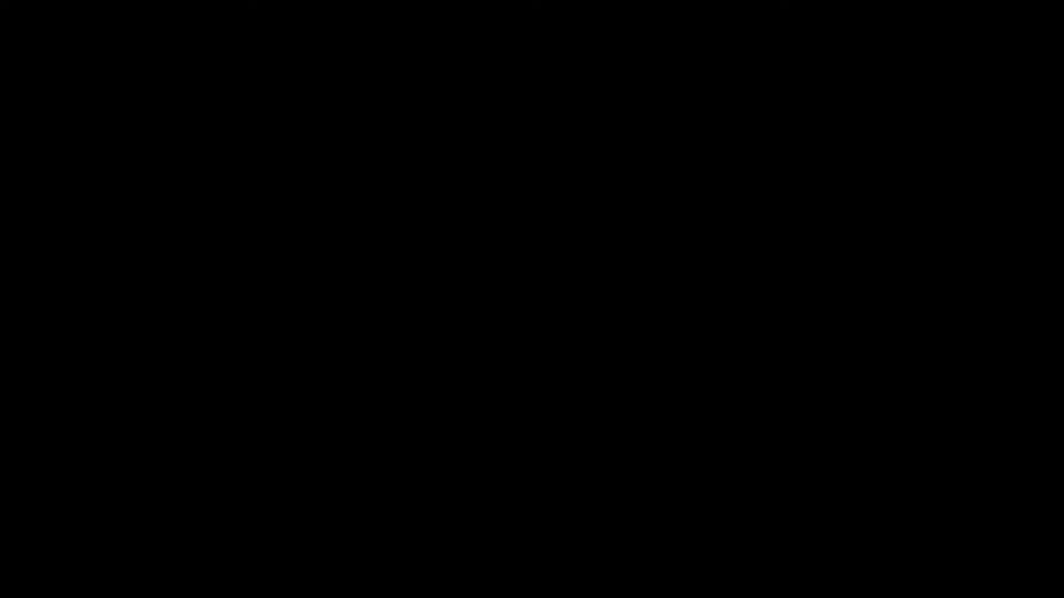
pyautogui.click(392, 289)
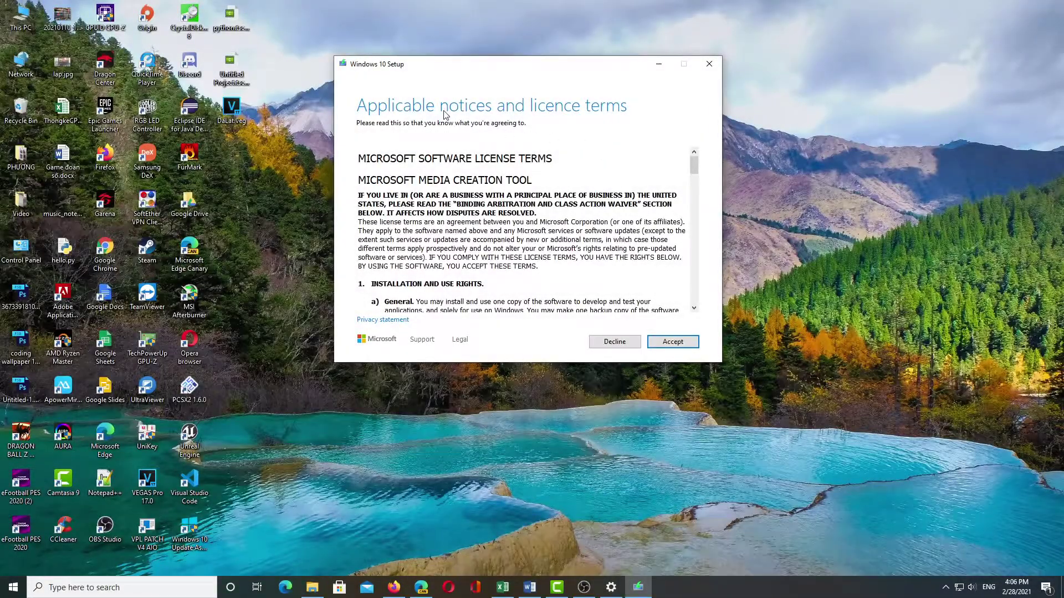
# Step: Read through the Windows 10 Setup licence terms to the end and accept them
pyautogui.scroll(-15, 617, 191)
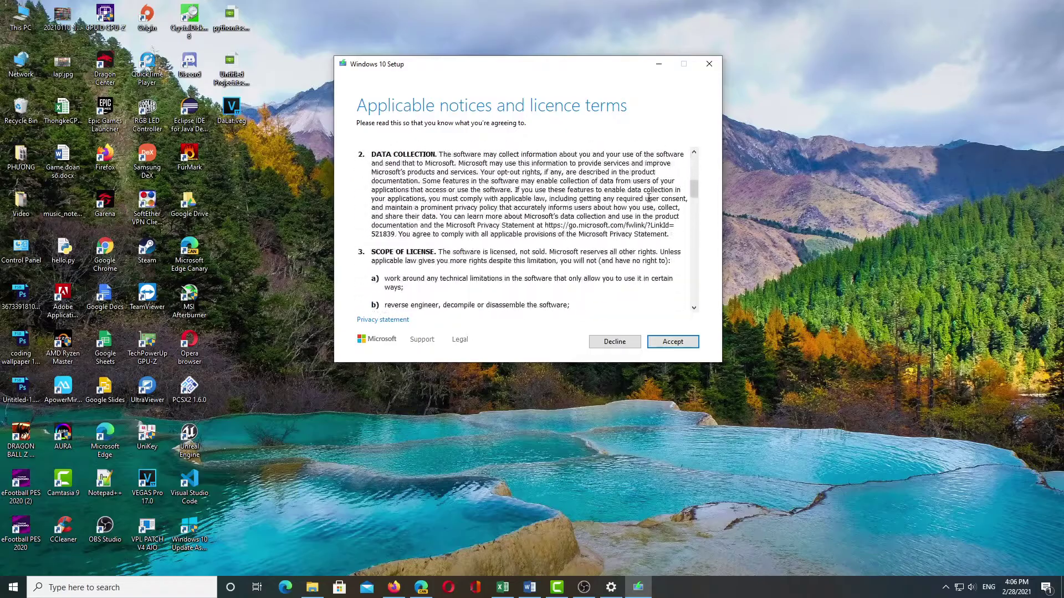
pyautogui.scroll(-5, 618, 191)
pyautogui.scroll(20, 618, 190)
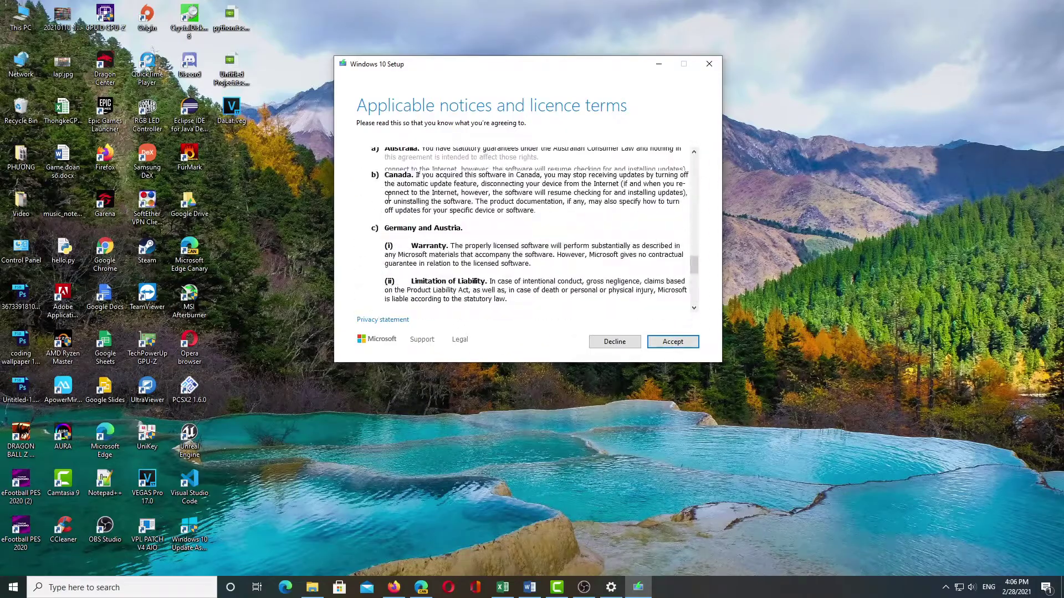
pyautogui.hotkey('ctrl', 'a')
pyautogui.scroll(-20, 699, 188)
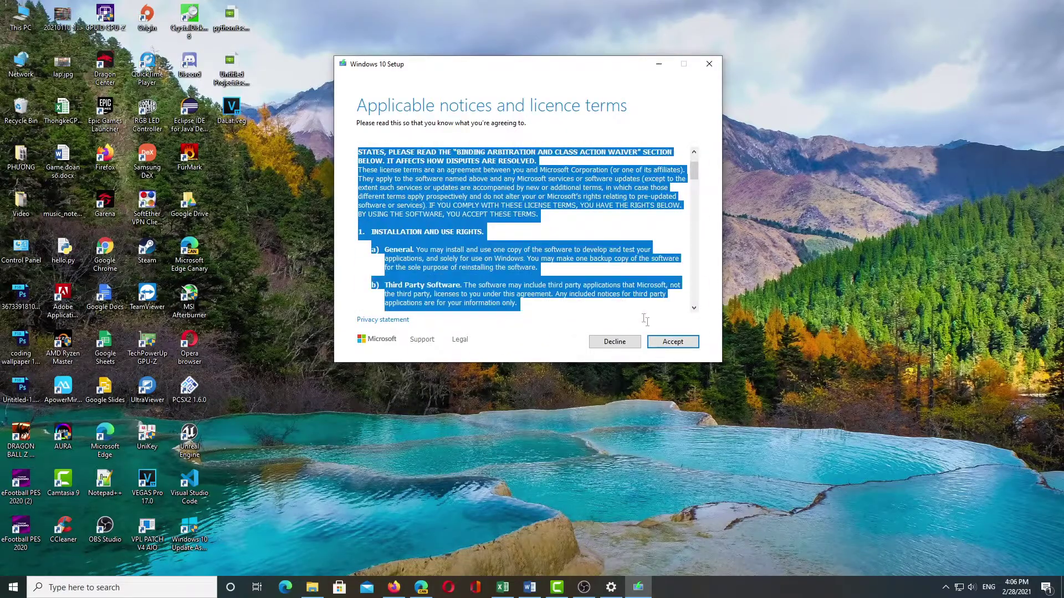
pyautogui.scroll(-1, 700, 188)
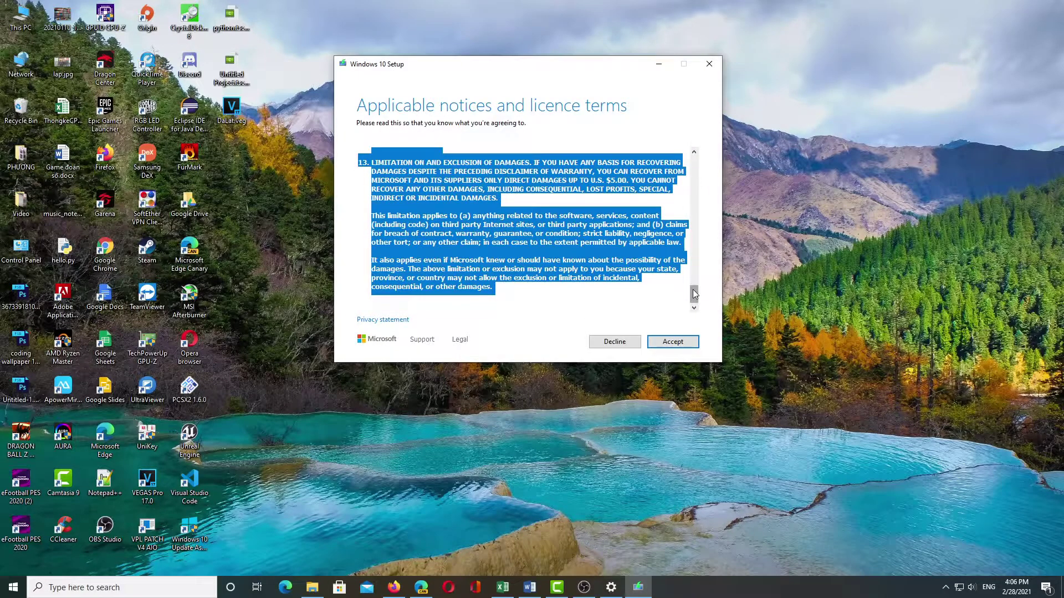
pyautogui.scroll(3, 487, 222)
pyautogui.scroll(-3, 458, 230)
pyautogui.scroll(3, 441, 227)
pyautogui.scroll(-3, 440, 227)
pyautogui.scroll(5, 548, 236)
pyautogui.scroll(-5, 446, 242)
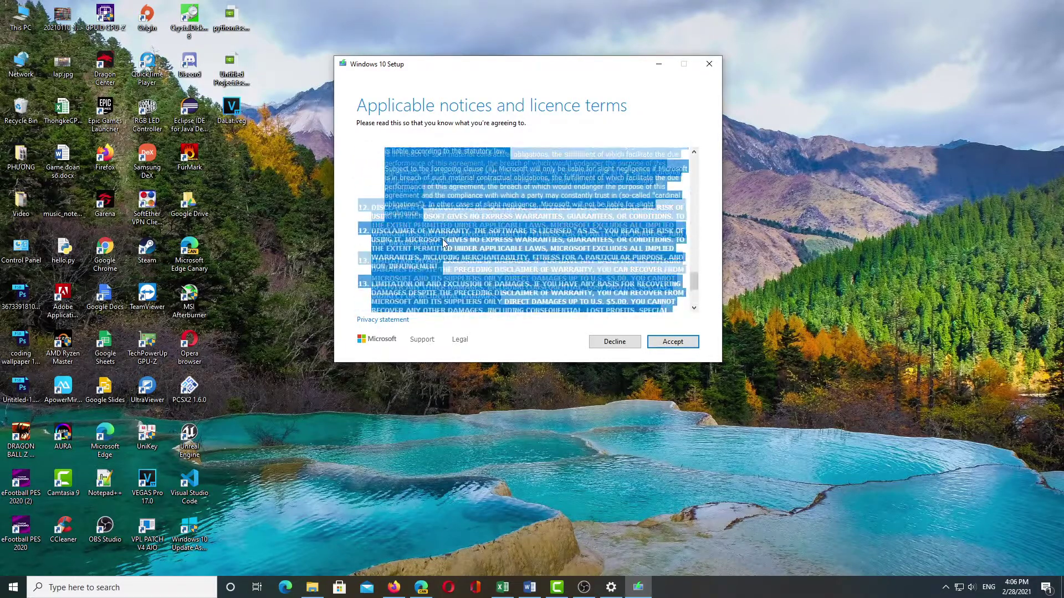
pyautogui.scroll(3, 443, 244)
pyautogui.scroll(-3, 443, 244)
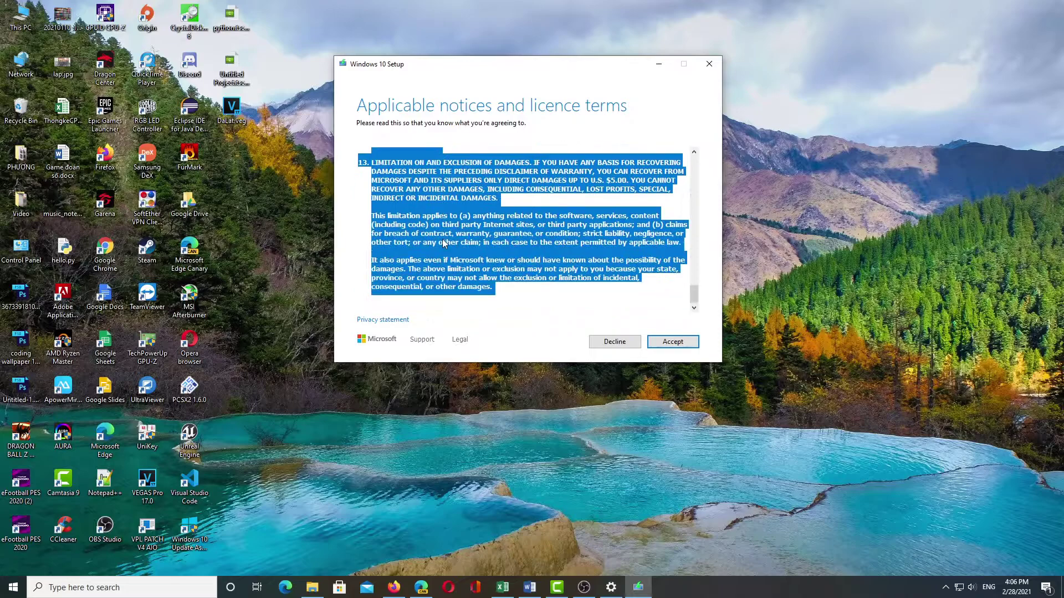
pyautogui.click(680, 340)
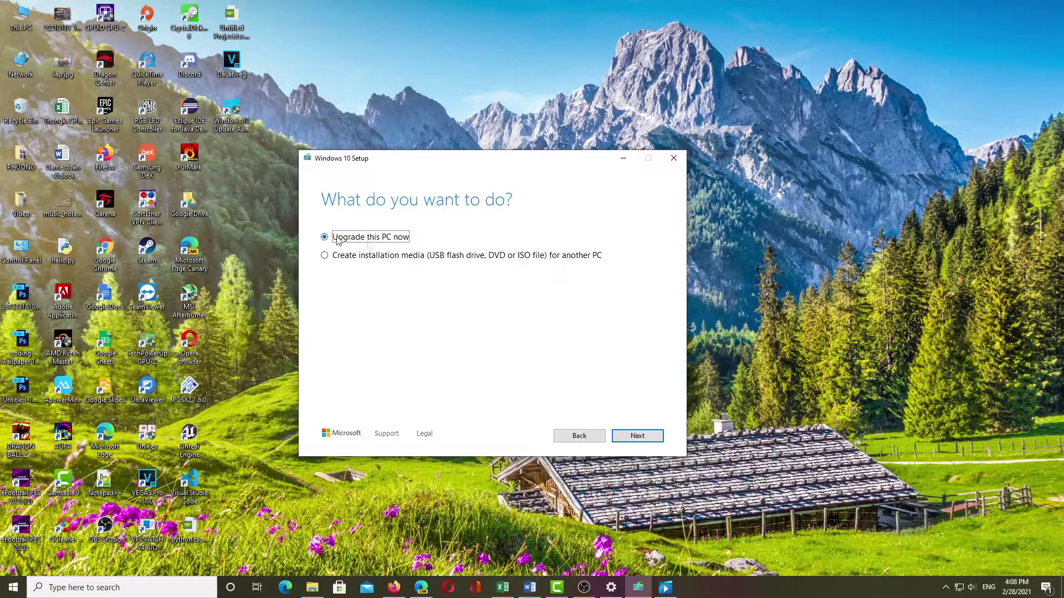
# Step: Choose to create installation media for another PC and keep the recommended language, edition and architecture options
pyautogui.click(328, 257)
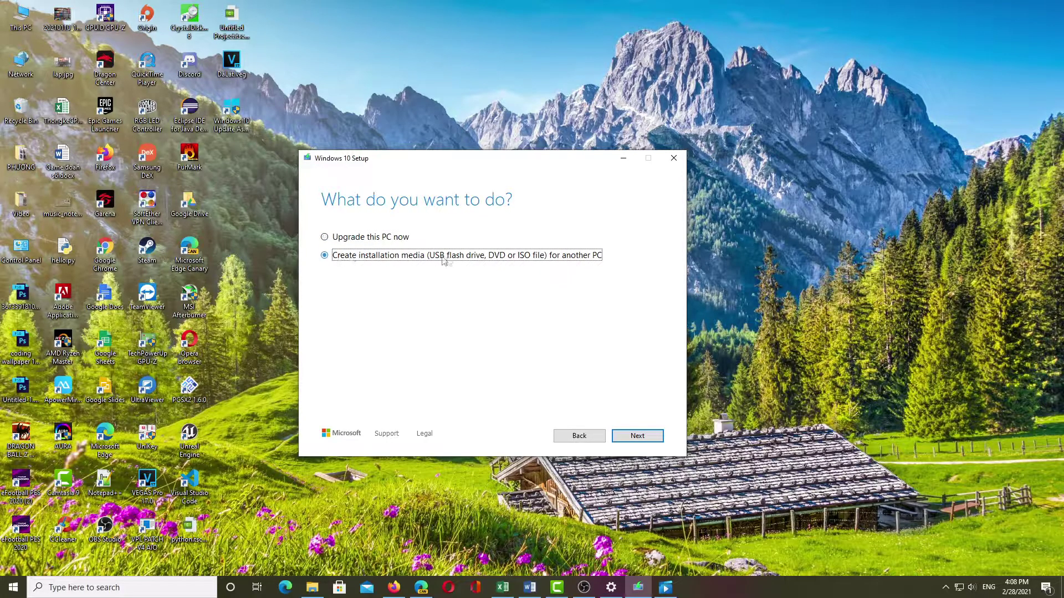
pyautogui.click(619, 437)
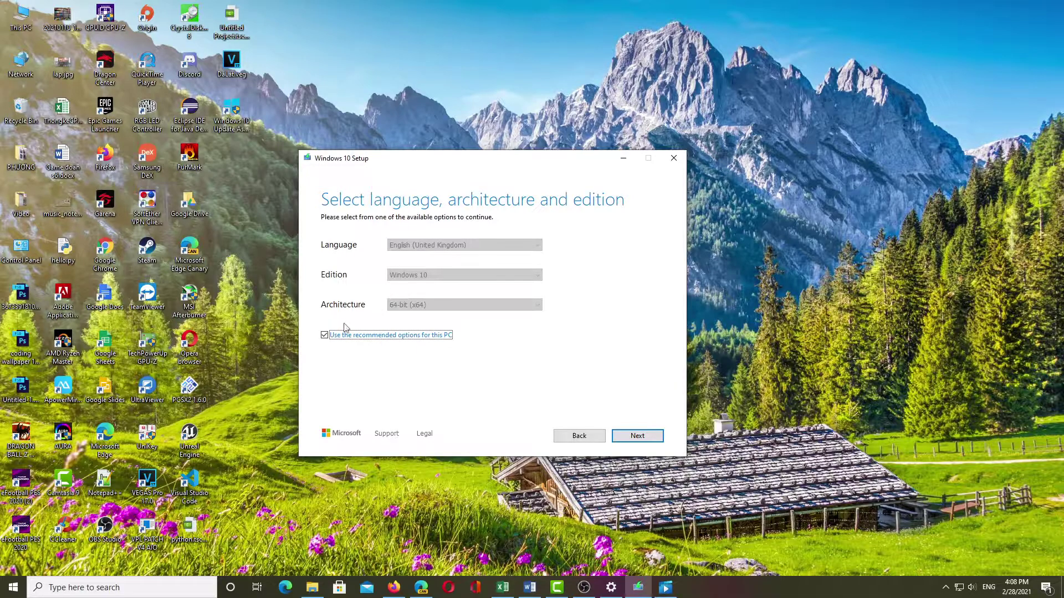
pyautogui.click(636, 435)
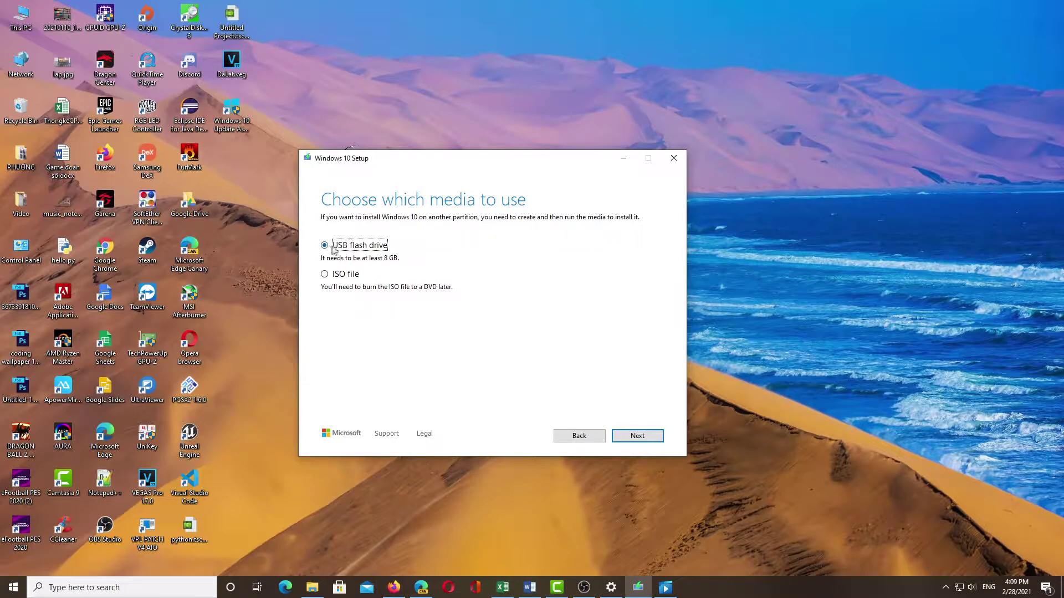
# Step: Select ISO file as the media and save it as Windows.iso in the PROGRAMS\SOFT folder on drive E:
pyautogui.click(327, 277)
pyautogui.click(637, 436)
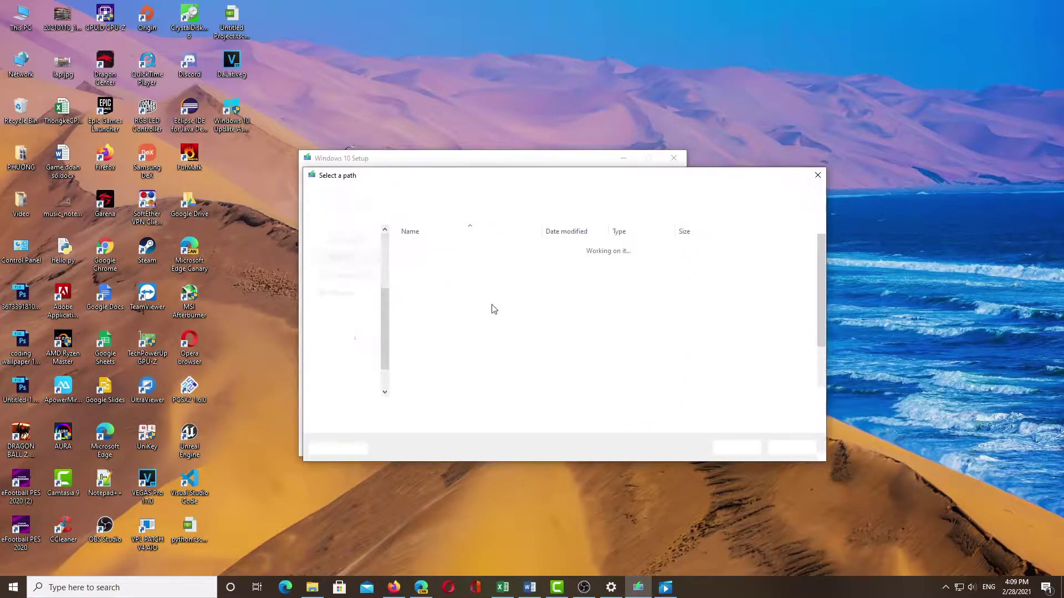
pyautogui.scroll(-2, 477, 287)
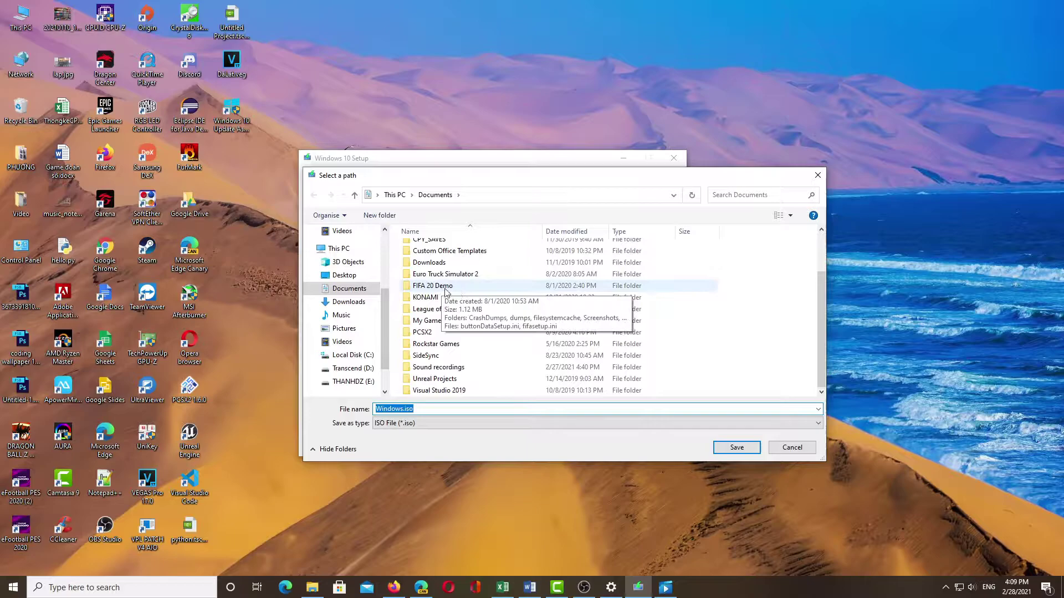
pyautogui.click(353, 381)
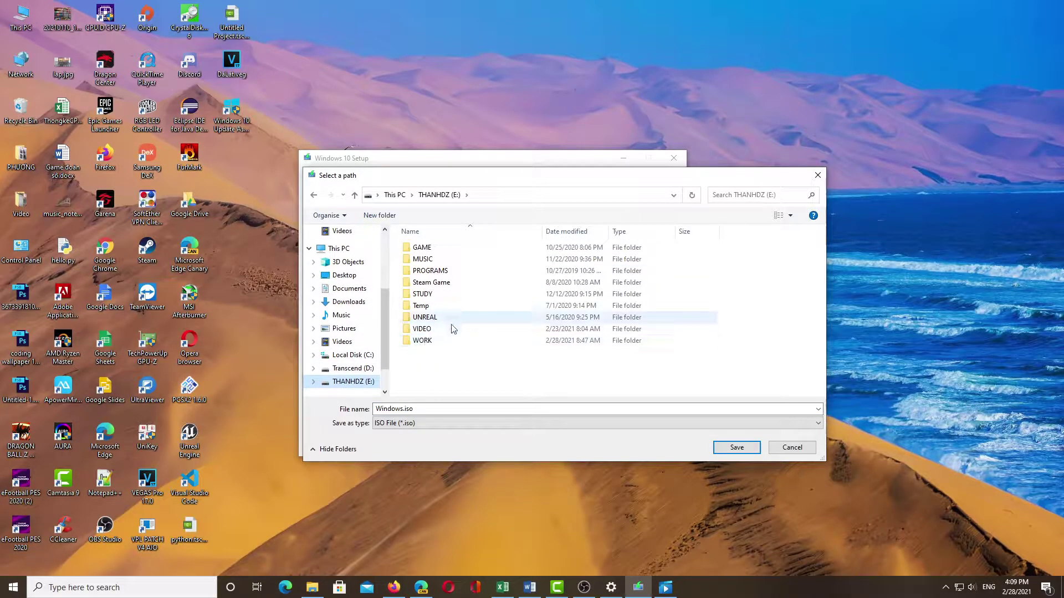
pyautogui.doubleClick(431, 270)
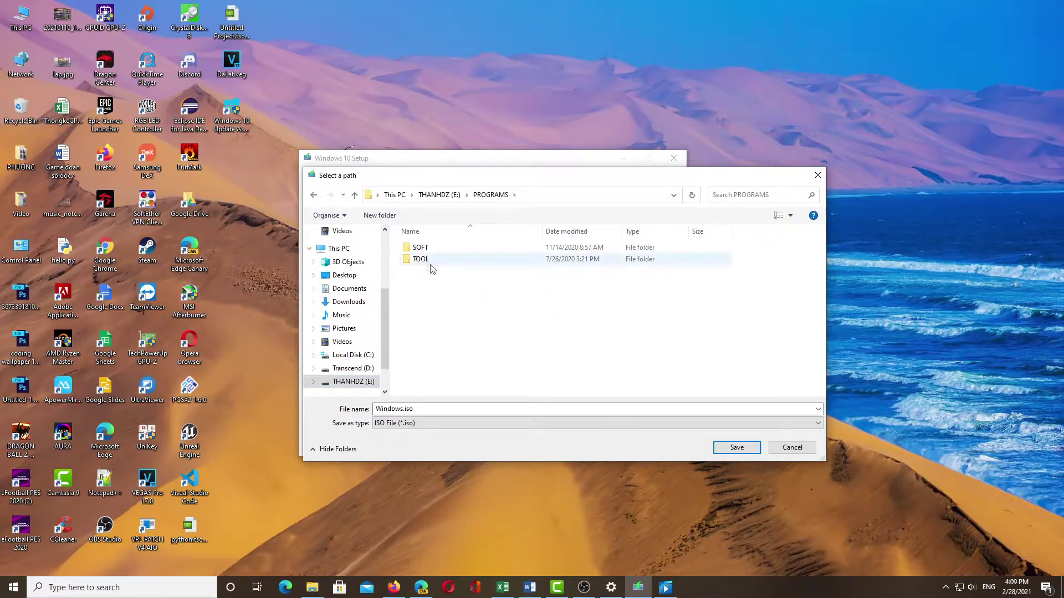
pyautogui.doubleClick(420, 249)
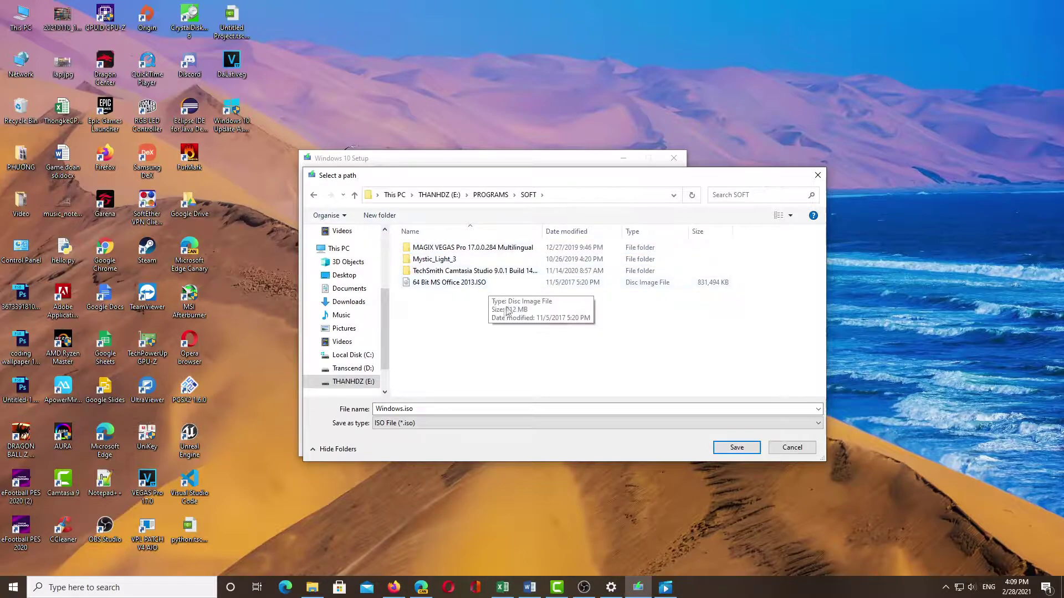
pyautogui.click(736, 447)
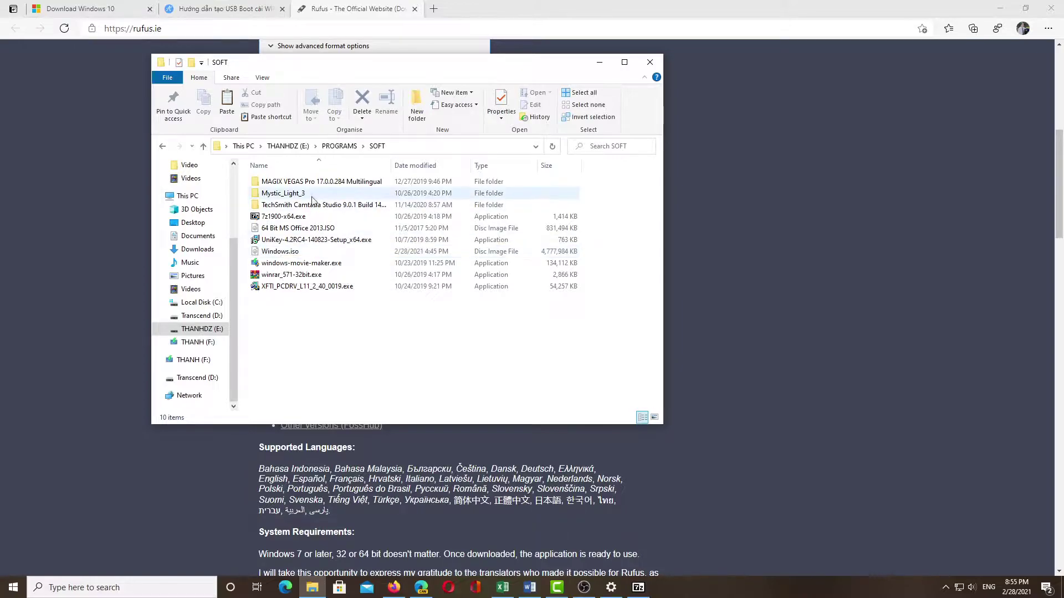
# Step: Extract Windows.iso with 7-Zip into a Windows subfolder of E:\PROGRAMS\SOFT
pyautogui.rightClick(277, 253)
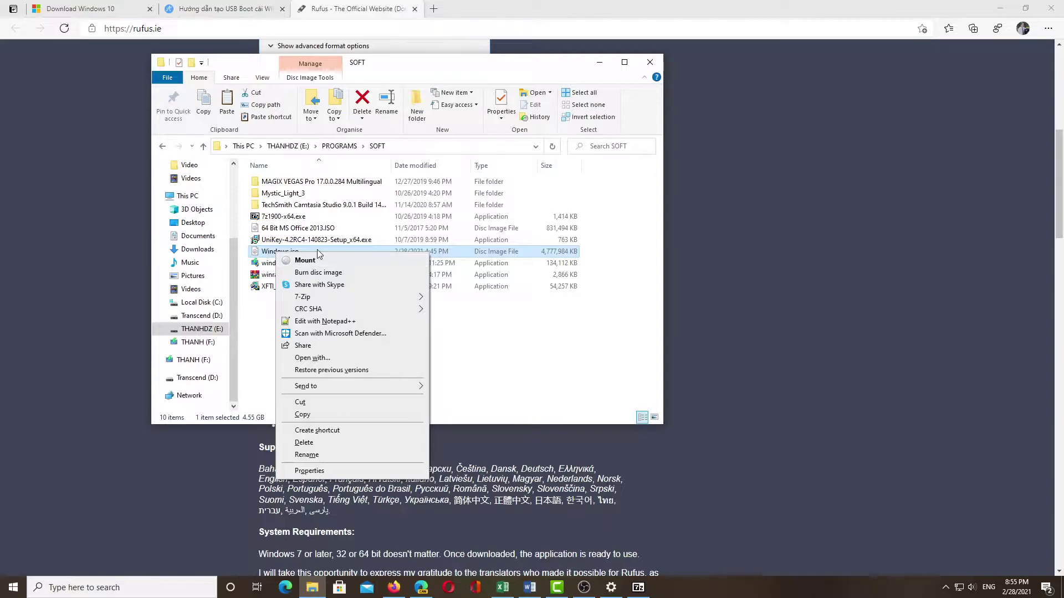
pyautogui.moveTo(352, 301)
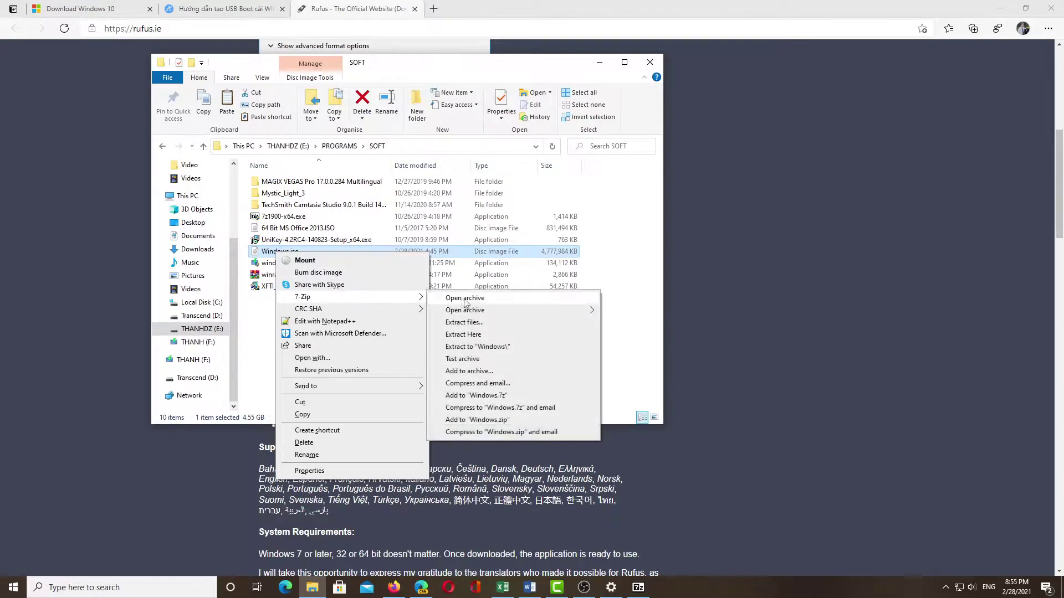
pyautogui.click(463, 324)
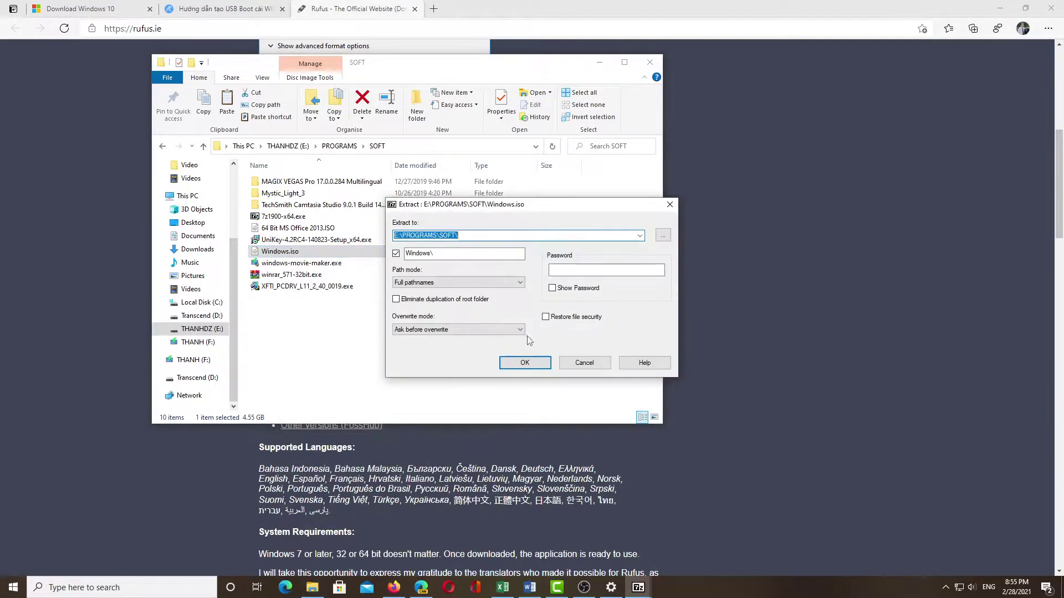
pyautogui.press('Return')
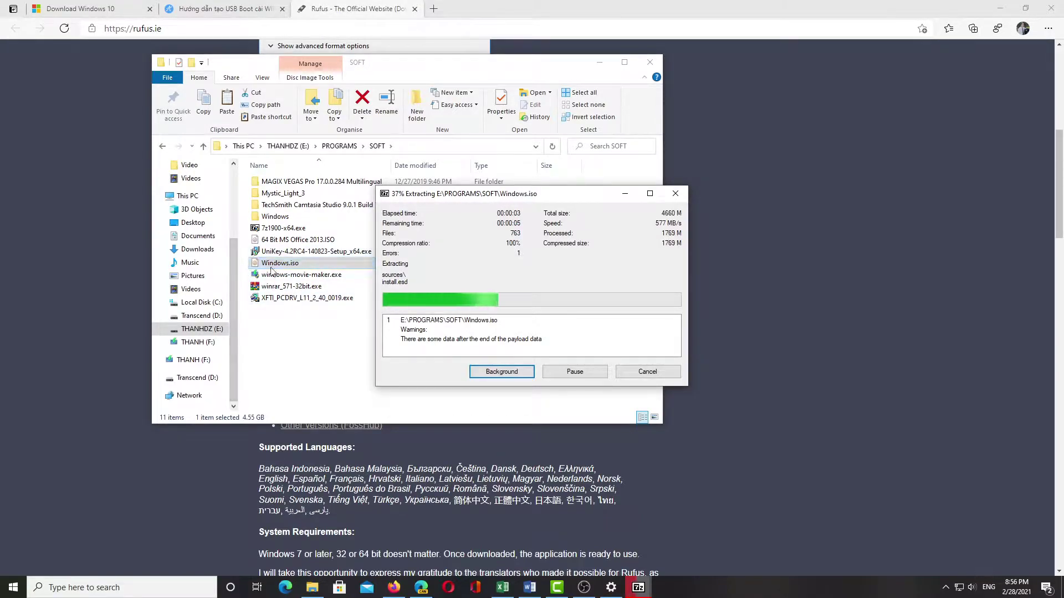
# Step: Copy all the contents of the extracted Windows folder and go to drive F: to paste them
pyautogui.doubleClick(268, 221)
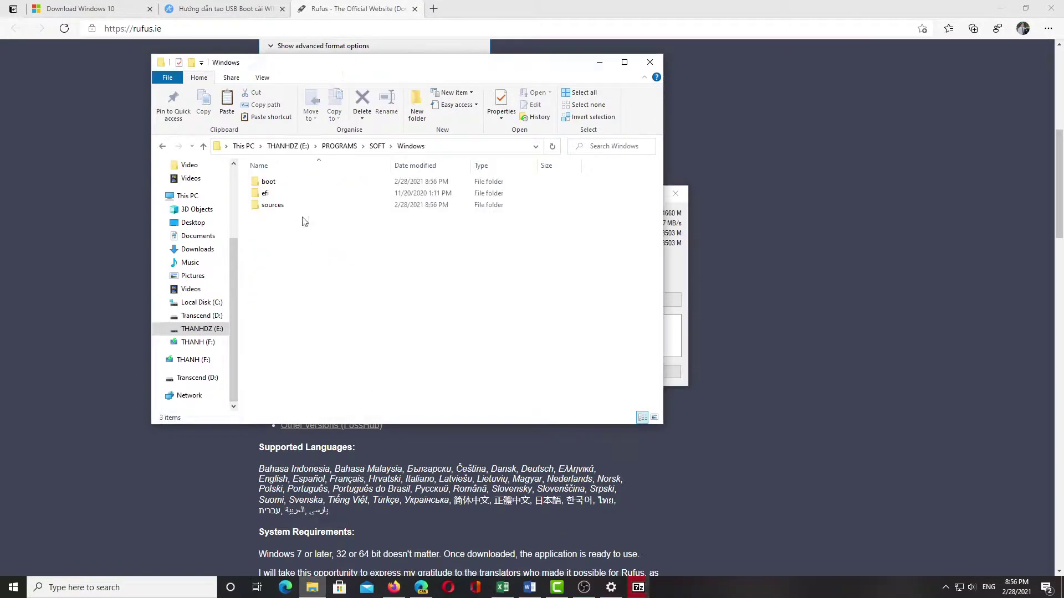
pyautogui.moveTo(382, 266); pyautogui.dragTo(255, 197)
pyautogui.moveTo(318, 346); pyautogui.dragTo(471, 189)
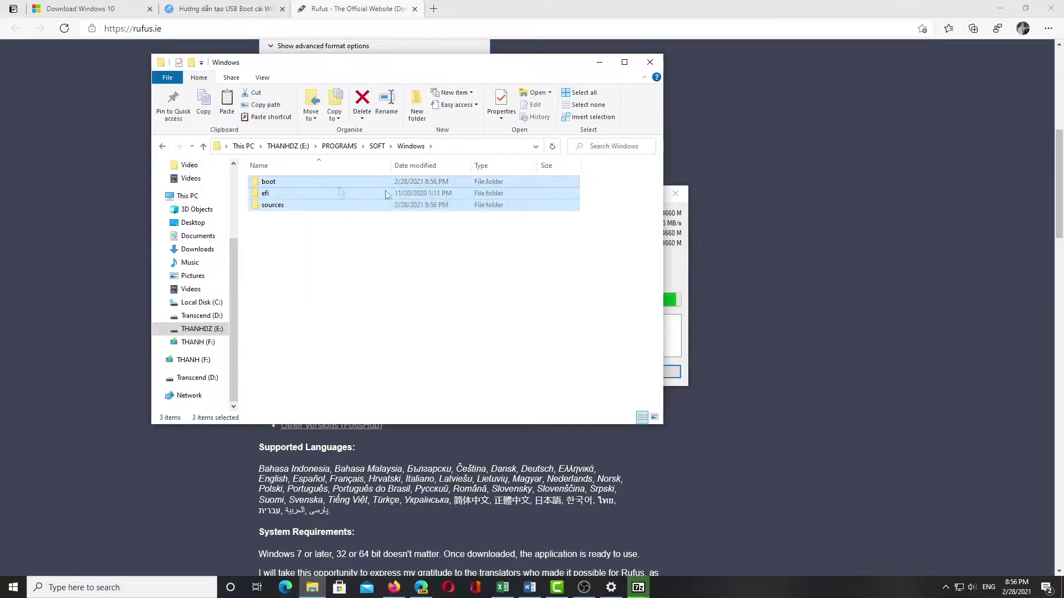
pyautogui.moveTo(283, 318); pyautogui.dragTo(343, 191)
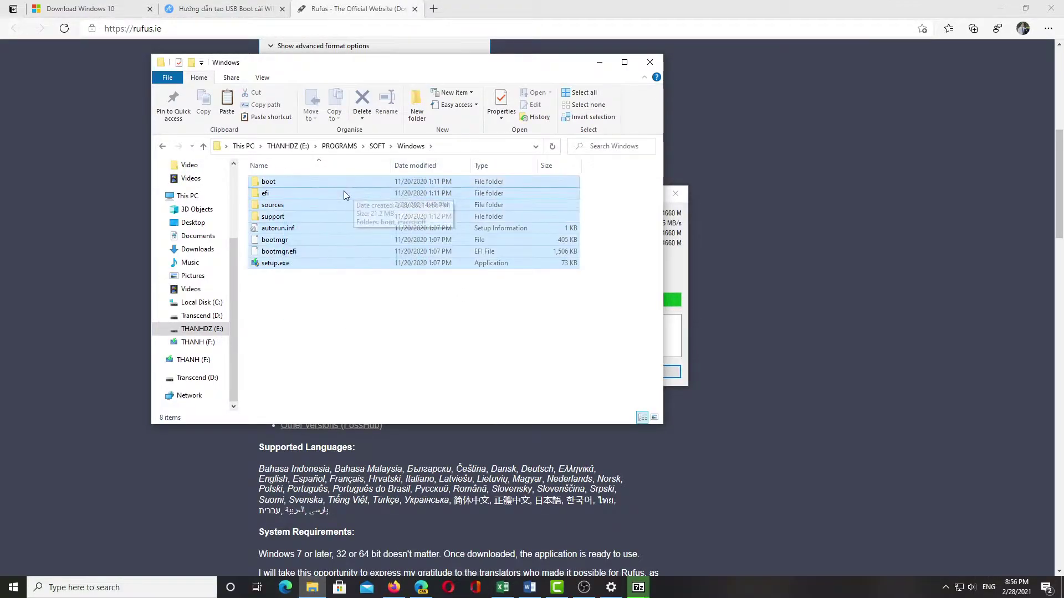
pyautogui.rightClick(343, 190)
pyautogui.click(397, 317)
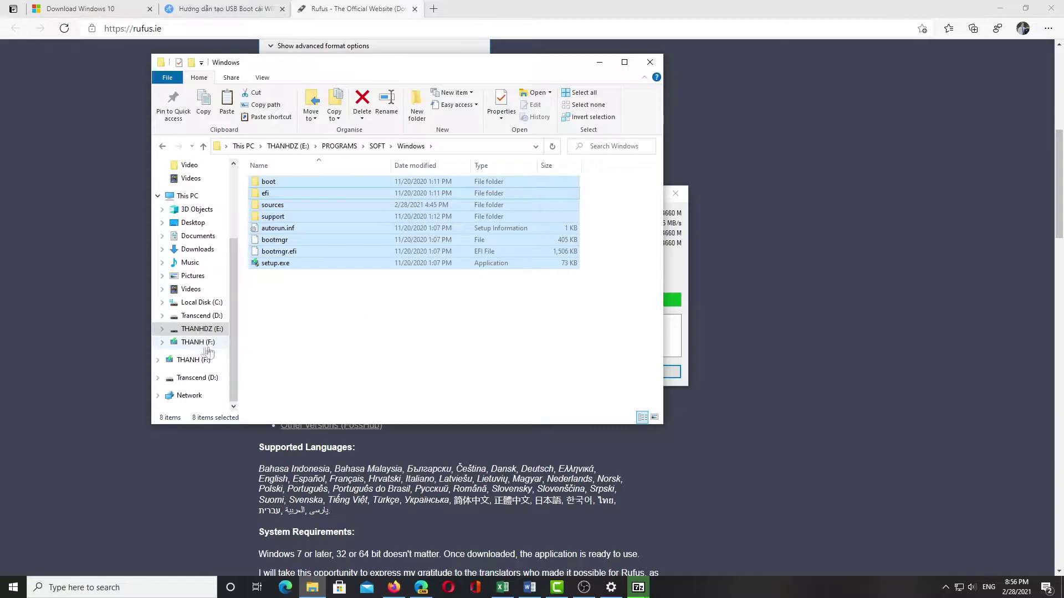
pyautogui.click(194, 344)
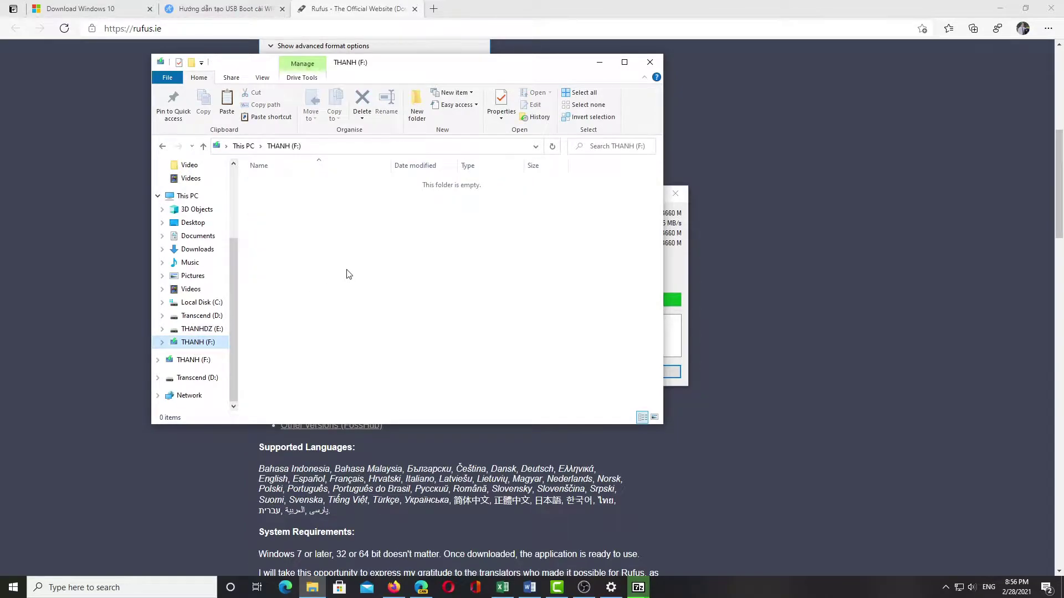
pyautogui.rightClick(365, 241)
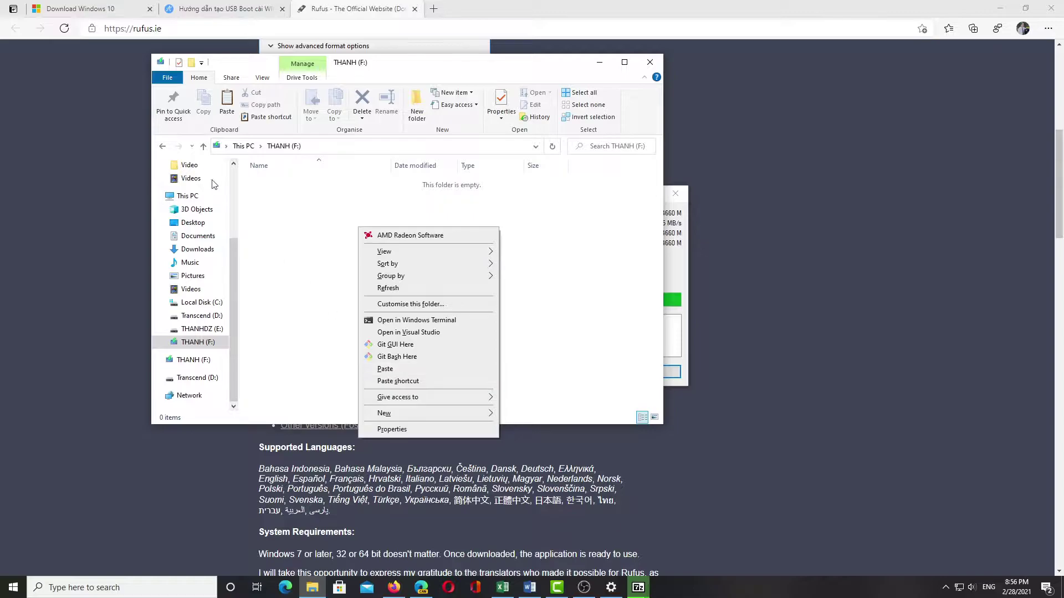
# Step: Return to the E:\PROGRAMS\SOFT folder and mount Windows.iso
pyautogui.click(163, 147)
pyautogui.click(684, 203)
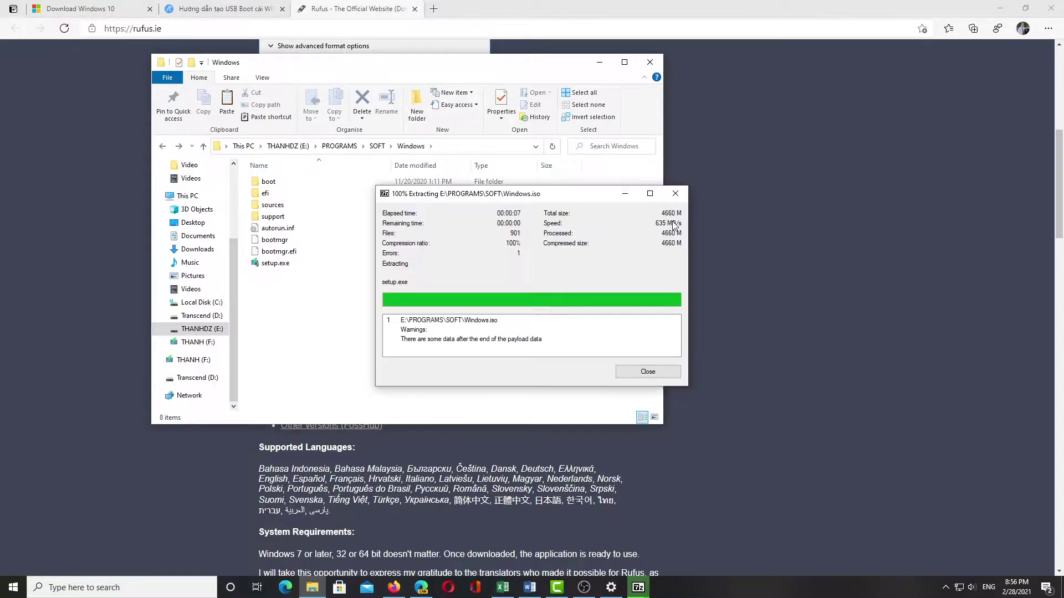
pyautogui.click(219, 329)
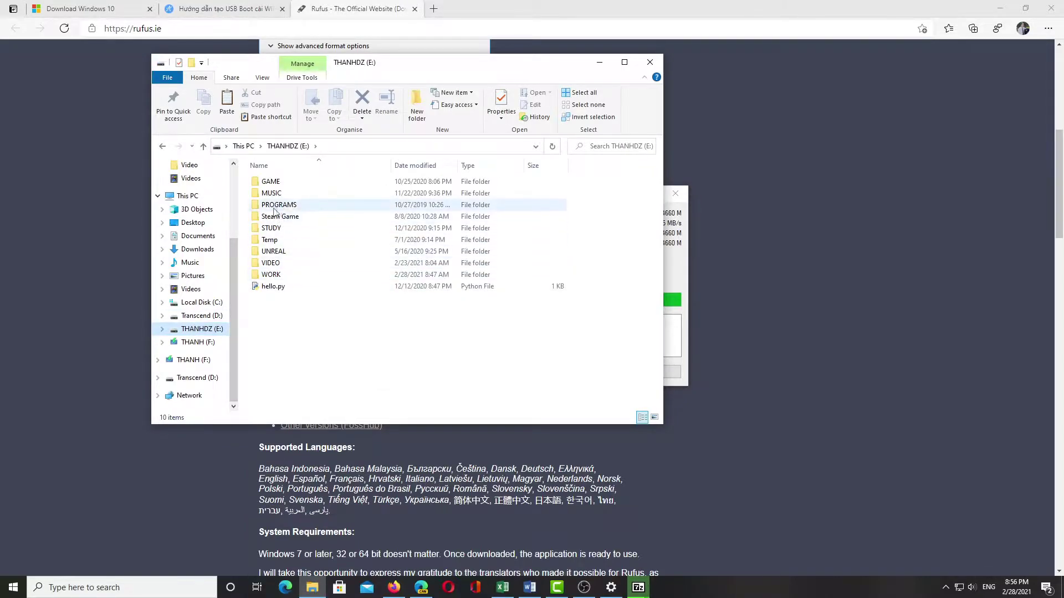
pyautogui.click(163, 145)
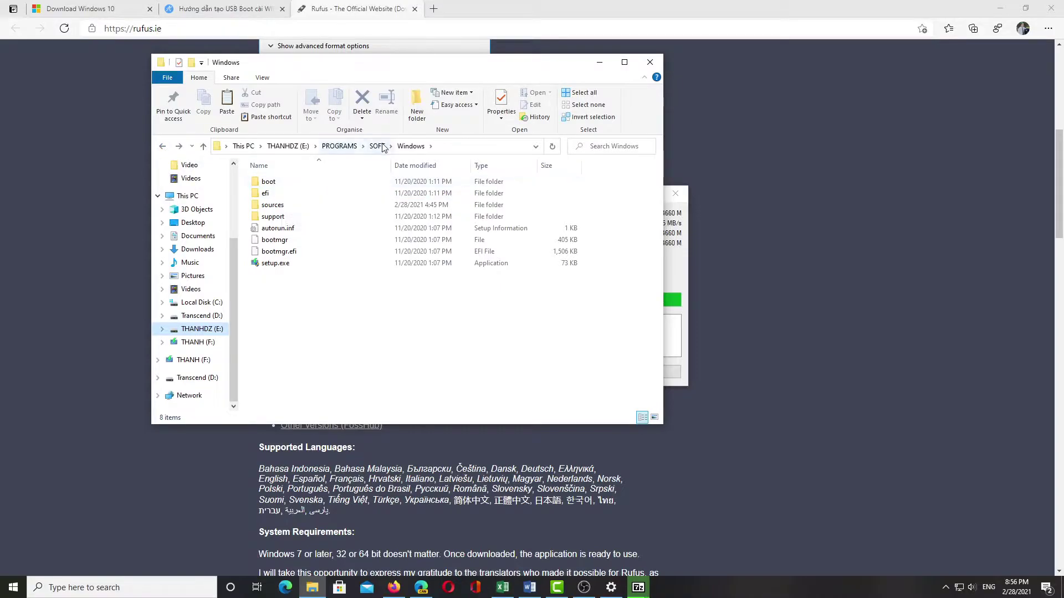
pyautogui.click(376, 146)
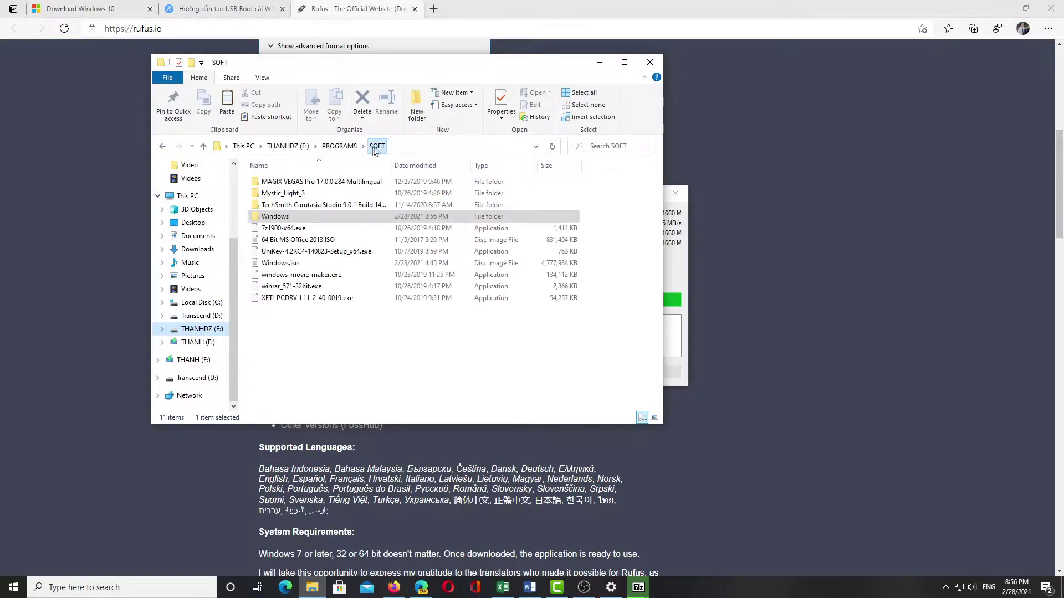
pyautogui.rightClick(279, 263)
pyautogui.click(307, 270)
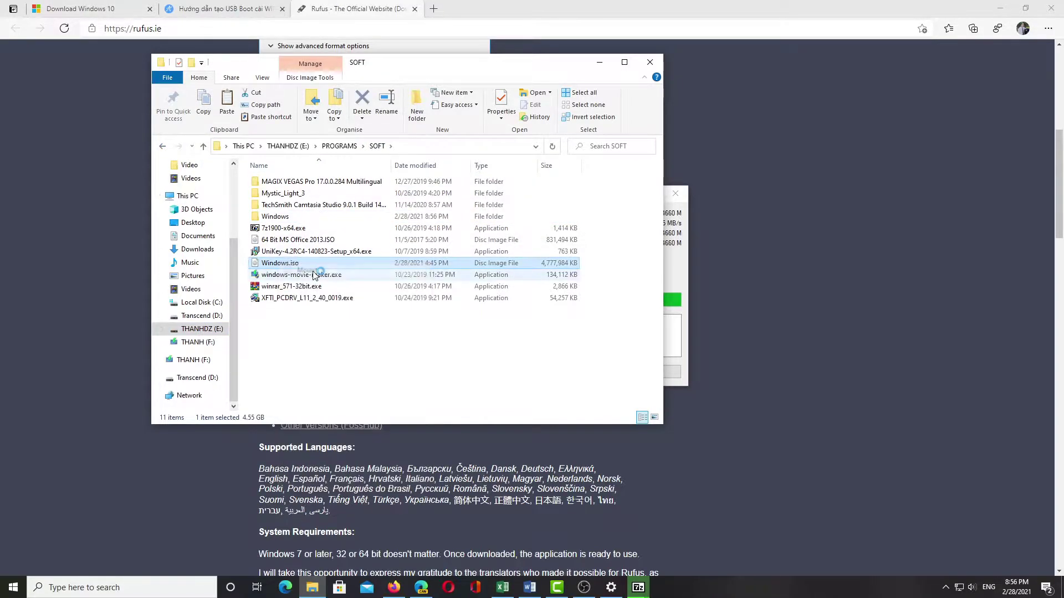
# Step: Copy all the files from the mounted DVD Drive (G:) and go to drive F: to paste them
pyautogui.moveTo(263, 346); pyautogui.dragTo(457, 178)
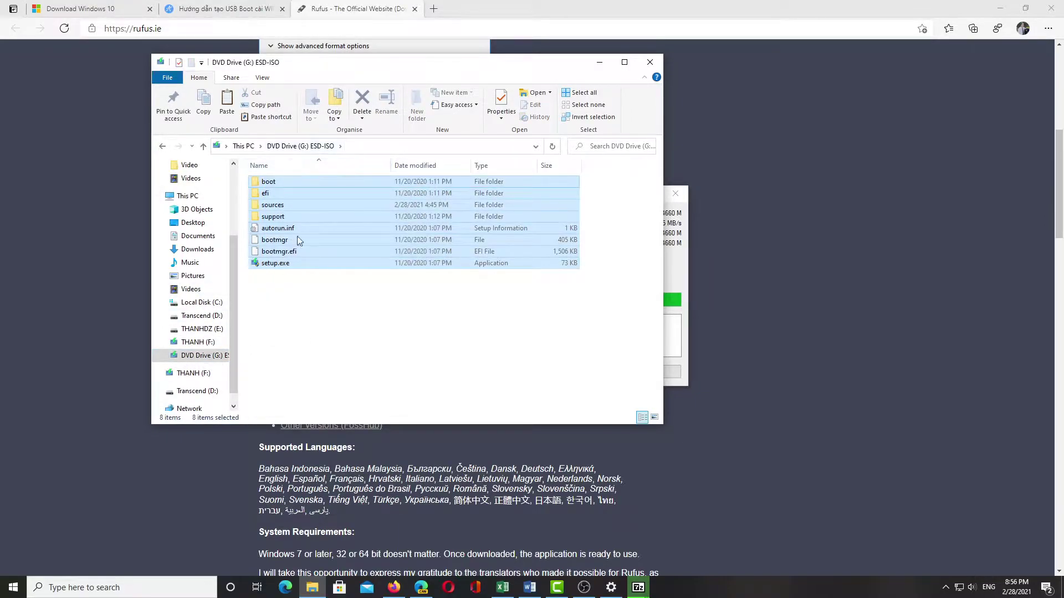
pyautogui.rightClick(313, 228)
pyautogui.click(338, 318)
pyautogui.click(198, 342)
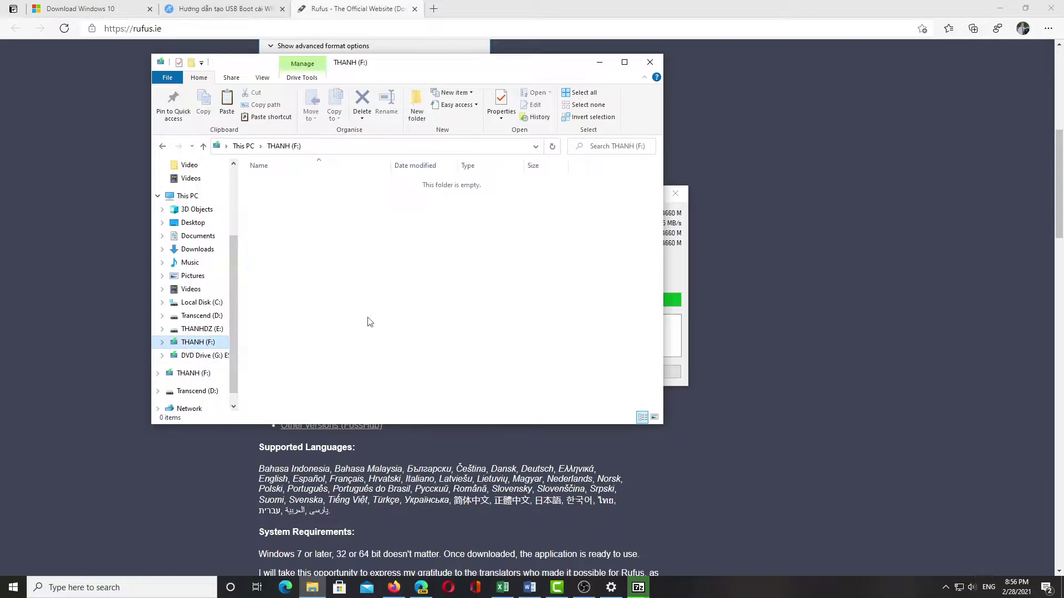
pyautogui.rightClick(346, 247)
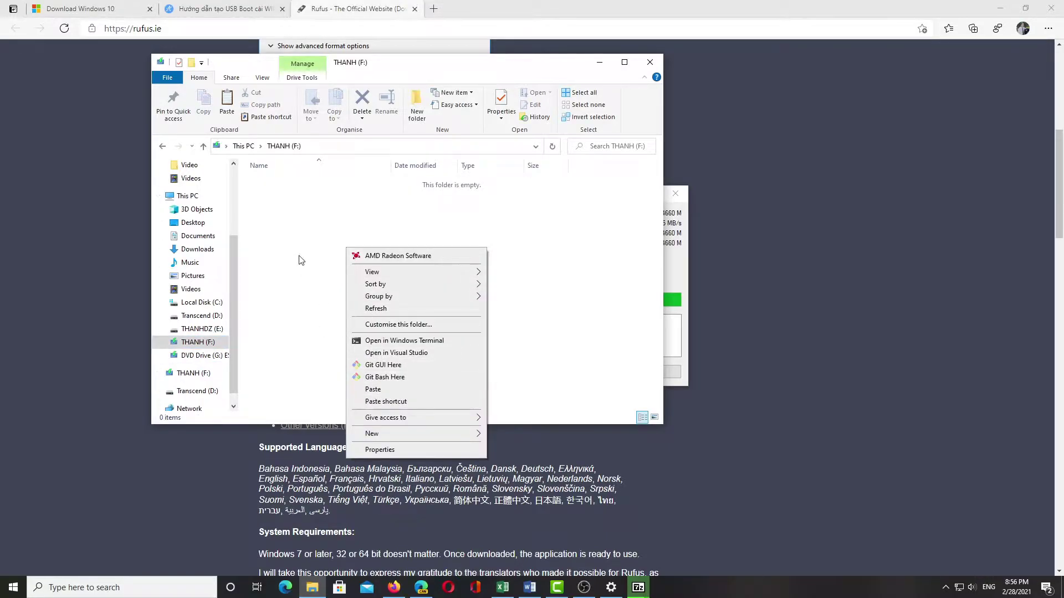
pyautogui.click(285, 296)
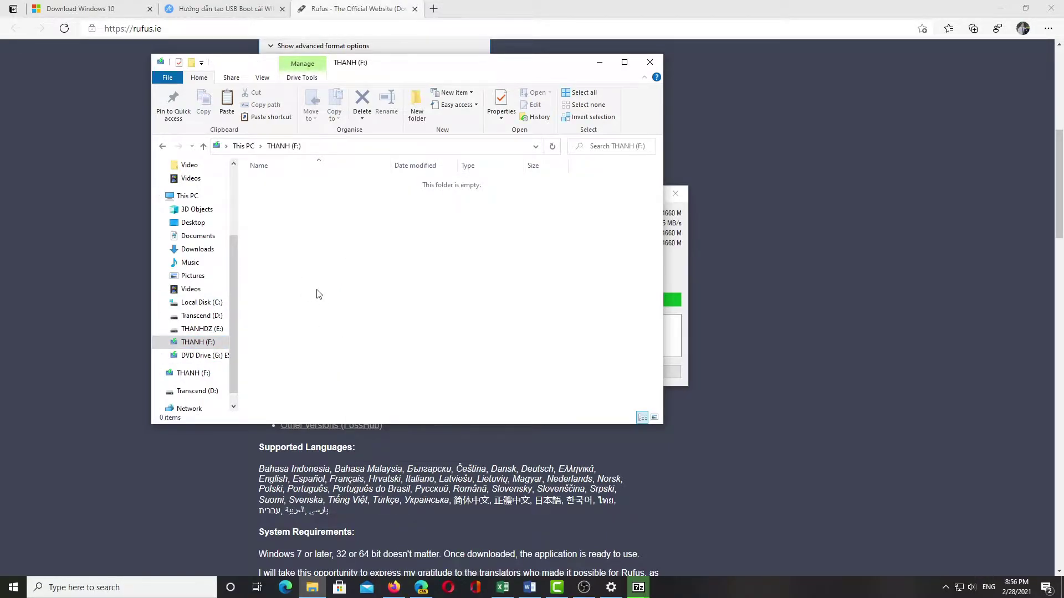
# Step: Return to the Rufus page in the browser and launch the downloaded rufus-3.13p.exe, allowing it to run
pyautogui.moveTo(405, 67); pyautogui.dragTo(296, 53)
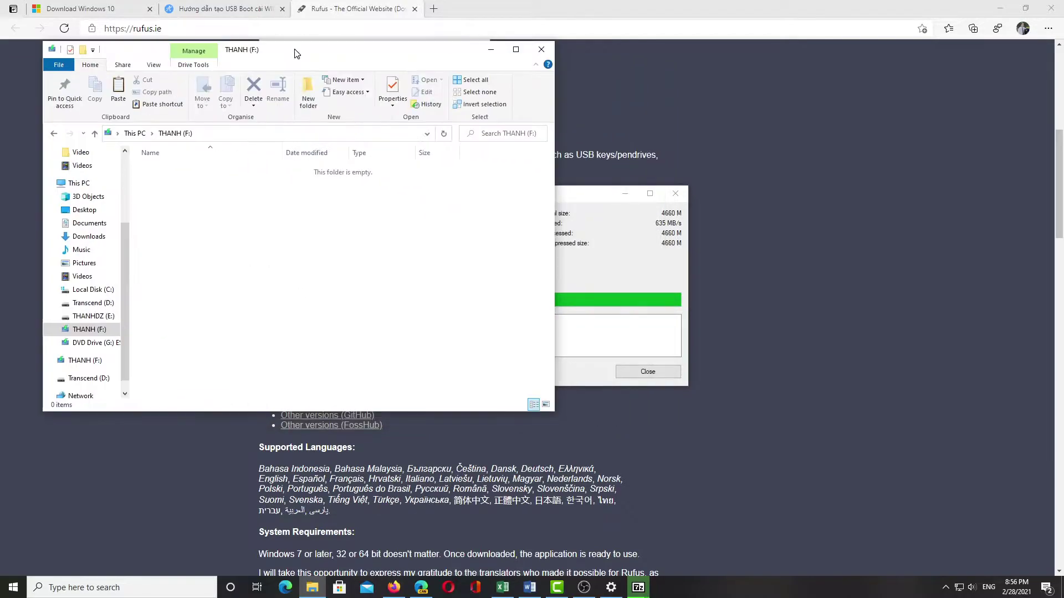
pyautogui.click(644, 106)
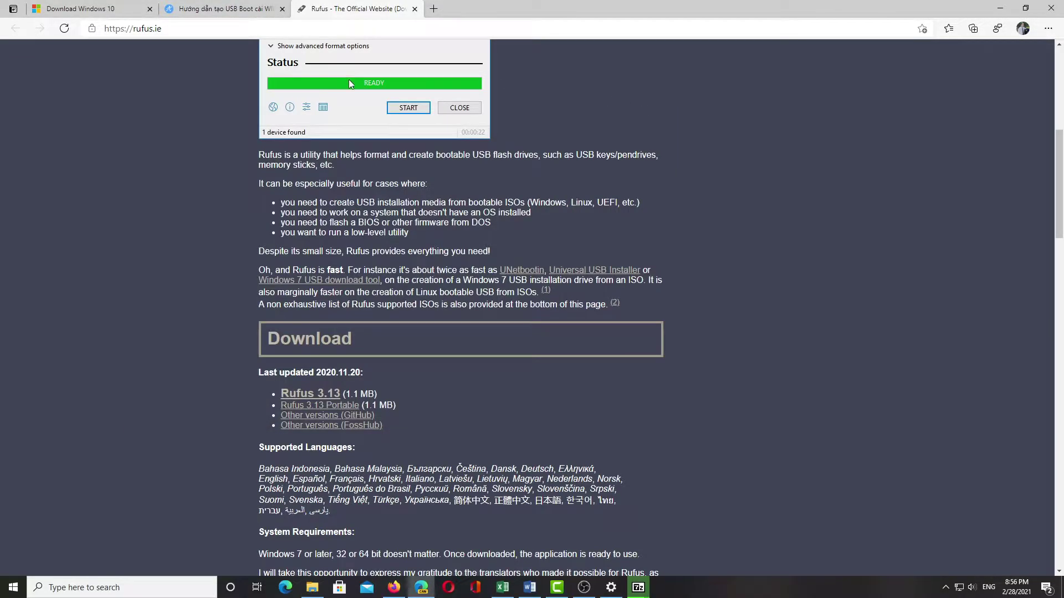
pyautogui.scroll(7, 373, 201)
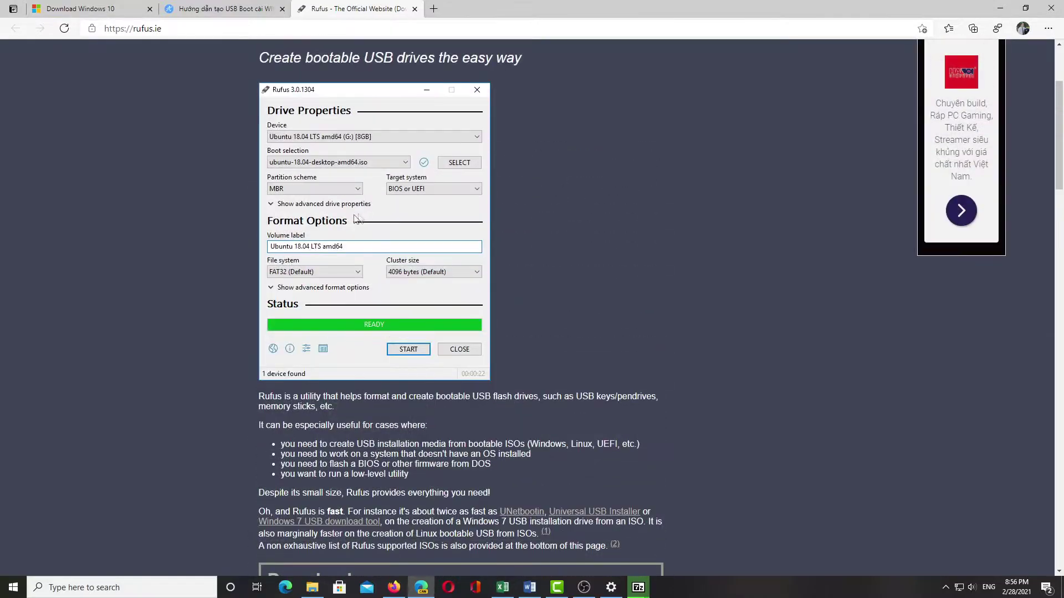
pyautogui.scroll(-12, 317, 181)
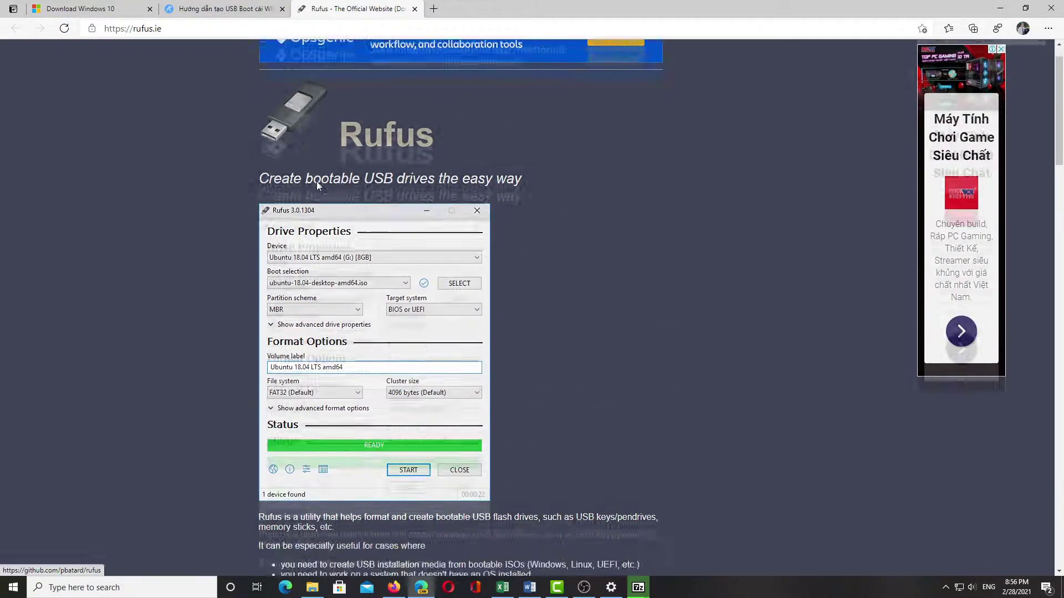
pyautogui.scroll(5, 308, 179)
pyautogui.scroll(1, 305, 177)
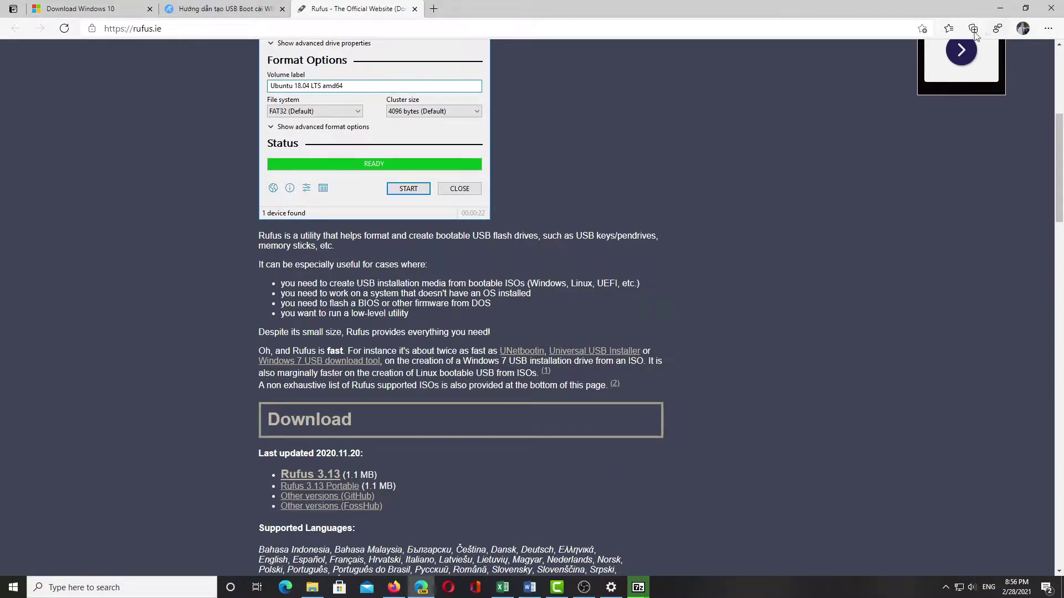
pyautogui.click(1048, 29)
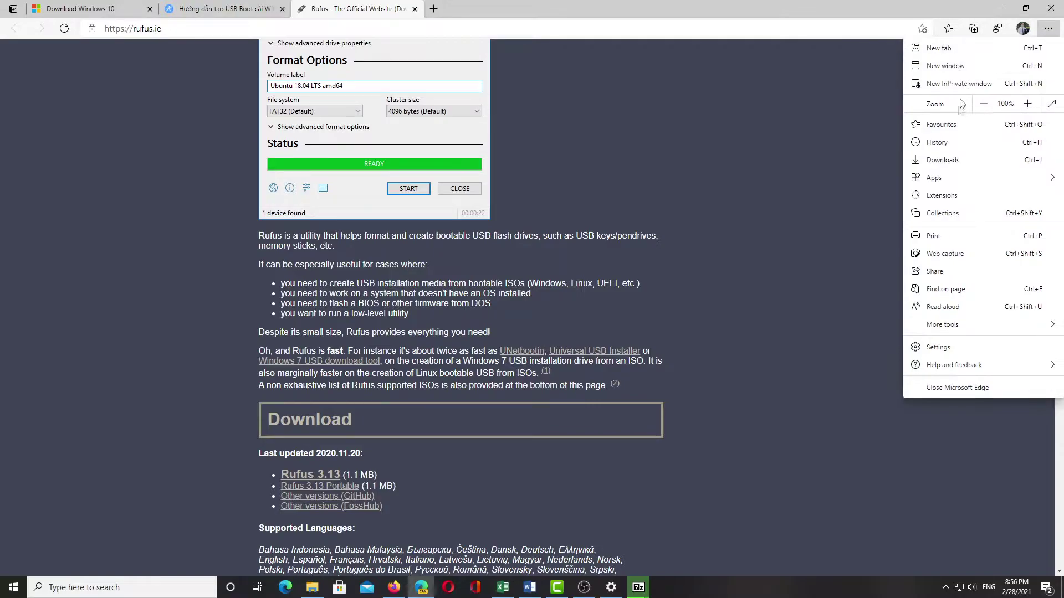
pyautogui.click(942, 160)
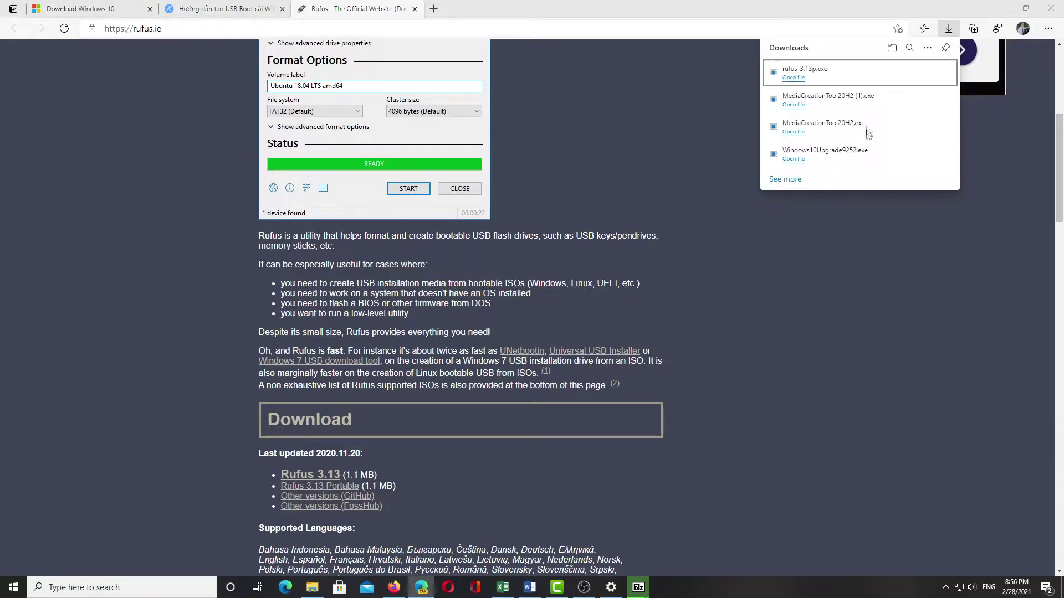
pyautogui.click(793, 77)
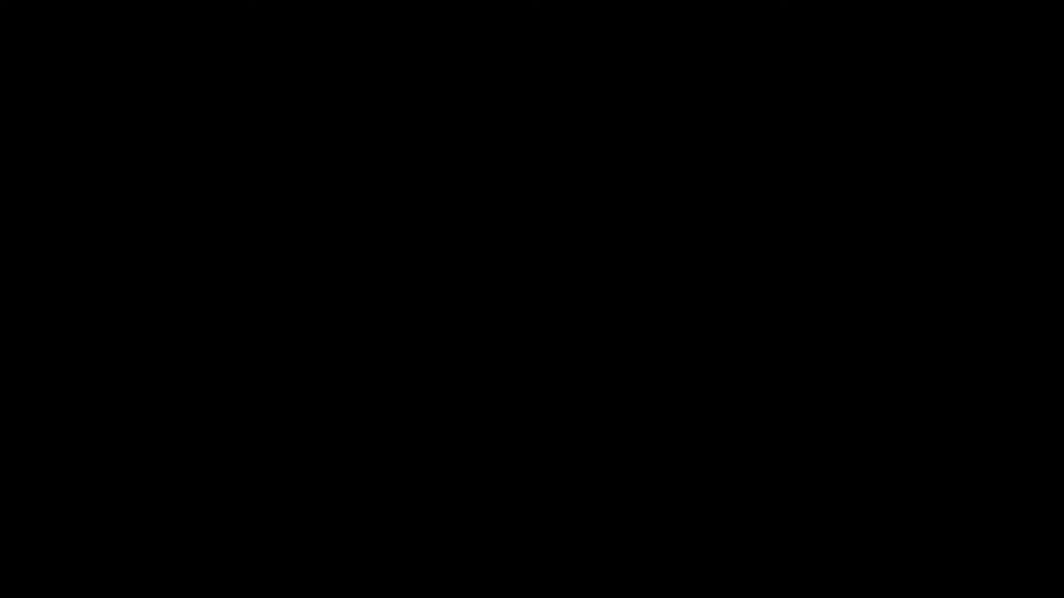
pyautogui.click(423, 203)
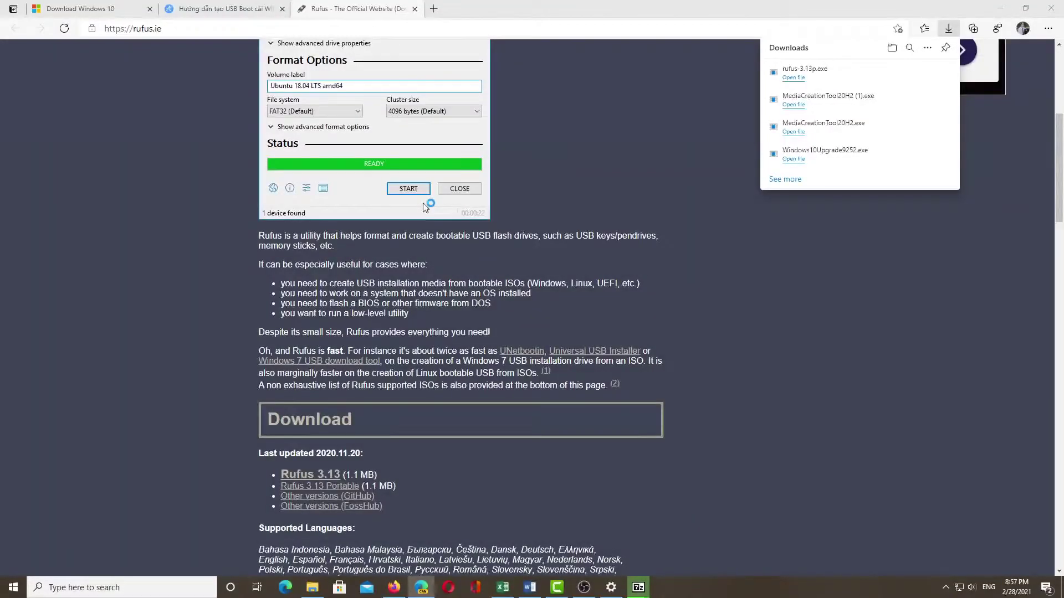
pyautogui.scroll(5, 423, 203)
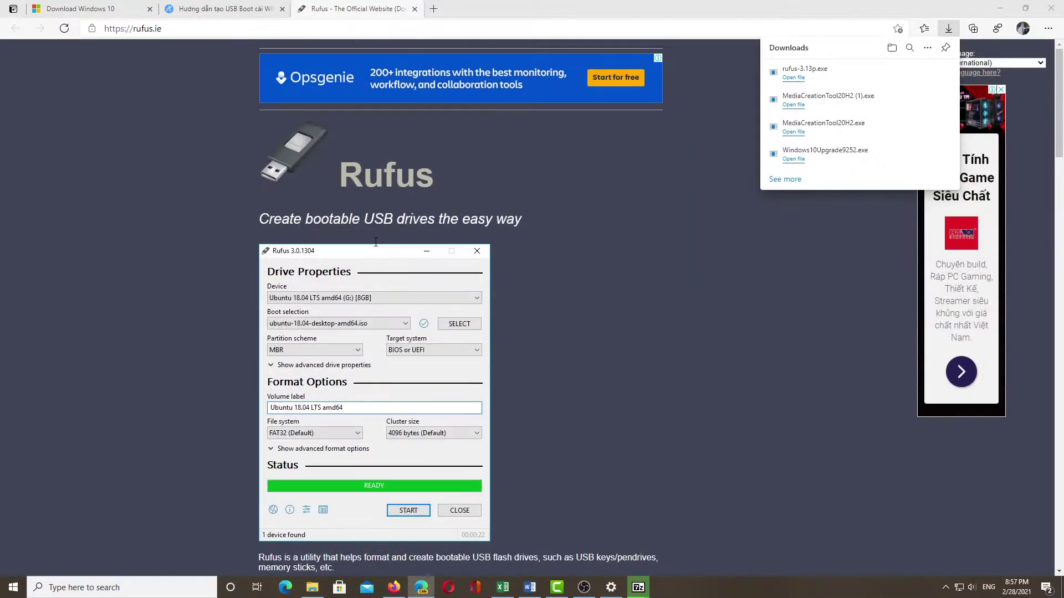
pyautogui.scroll(-4, 421, 288)
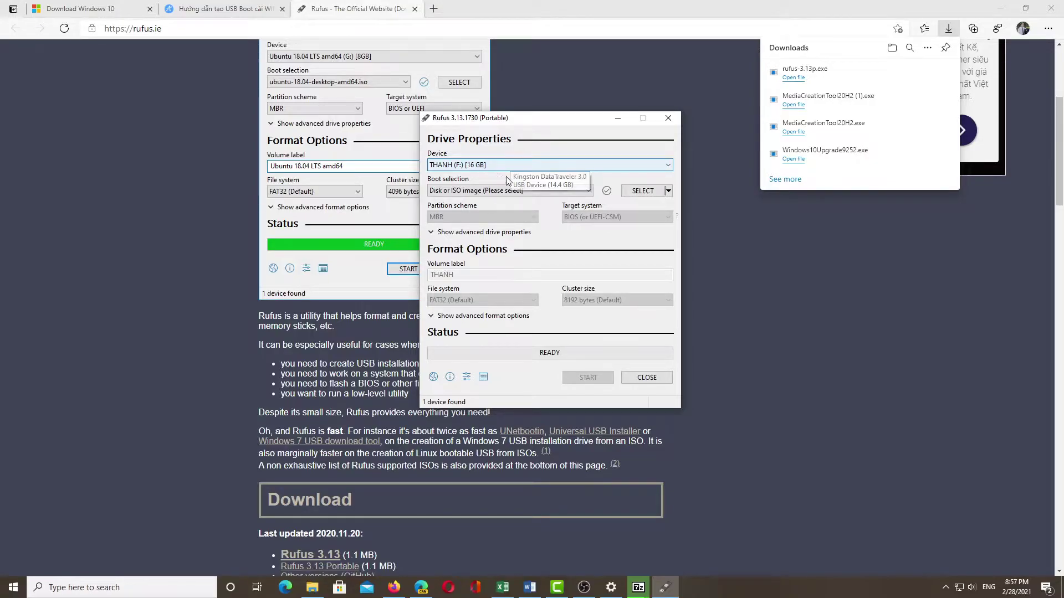
# Step: Set the boot selection to Disk or ISO image and load Windows.iso from E:\PROGRAMS\SOFT
pyautogui.click(509, 191)
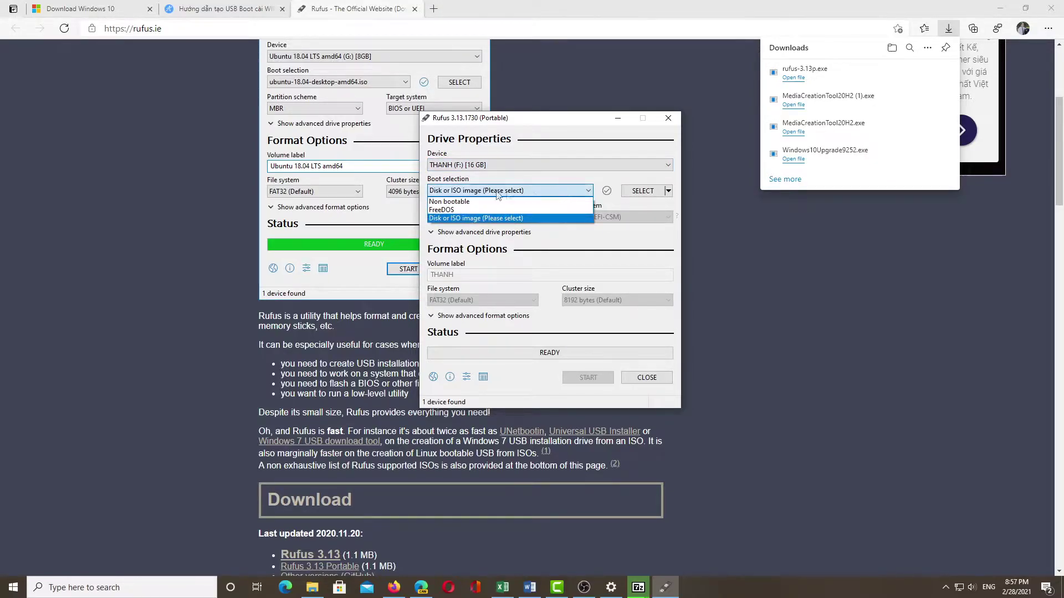
pyautogui.click(444, 219)
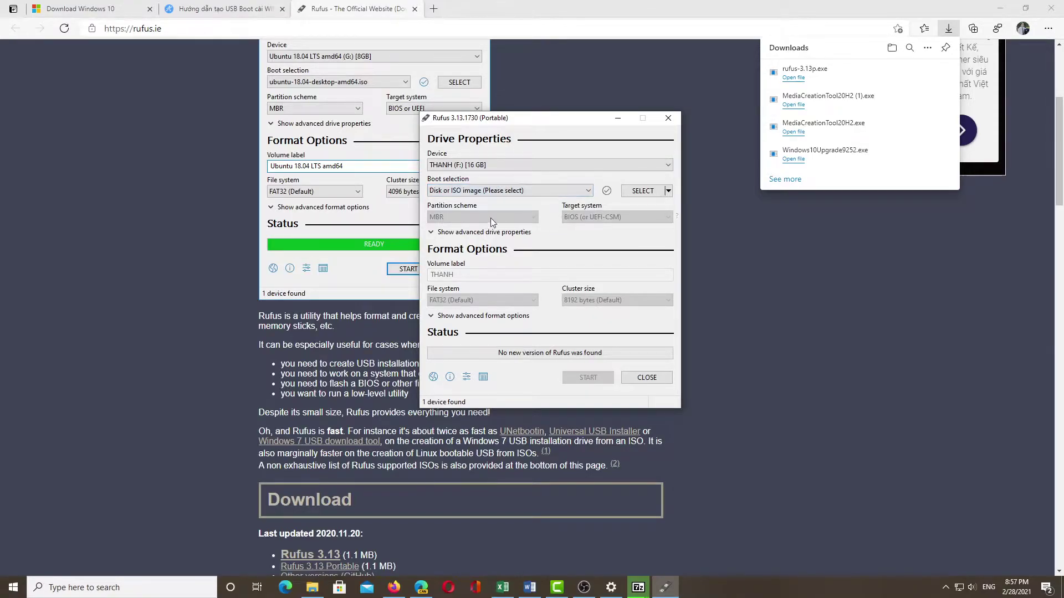
pyautogui.click(668, 191)
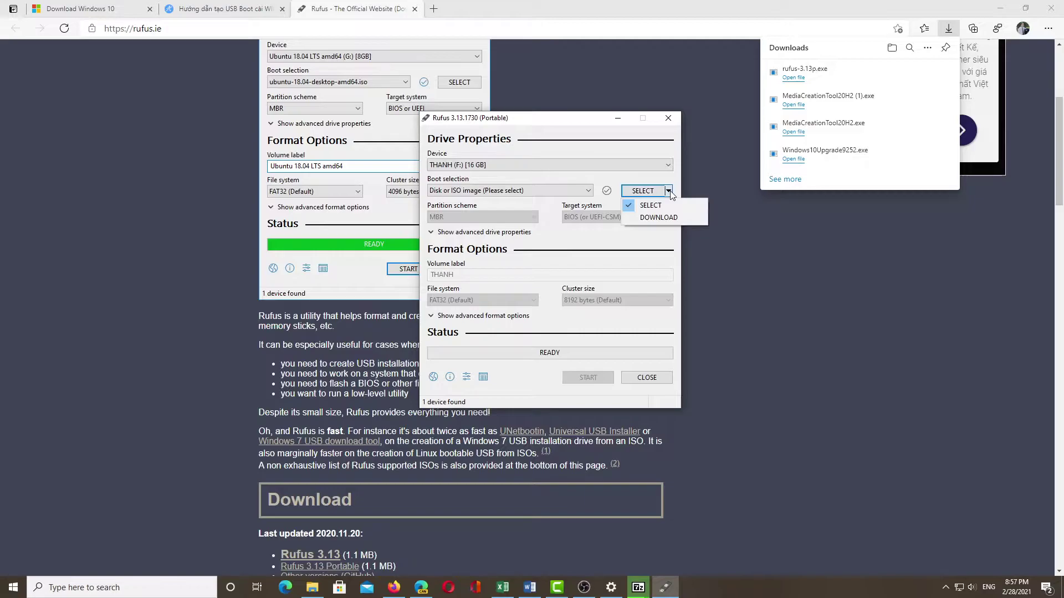
pyautogui.click(659, 206)
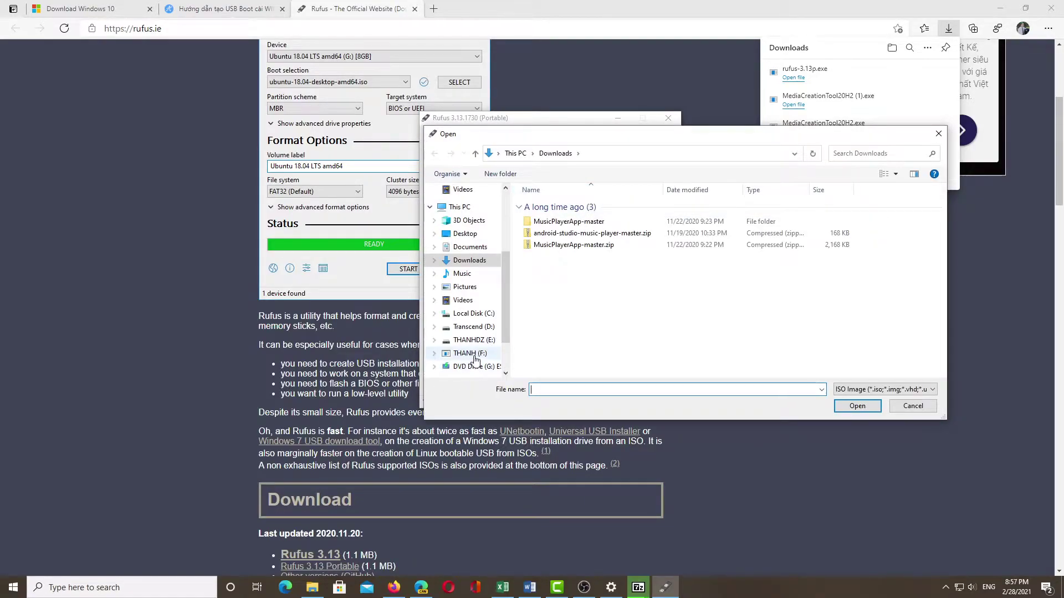
pyautogui.click(476, 340)
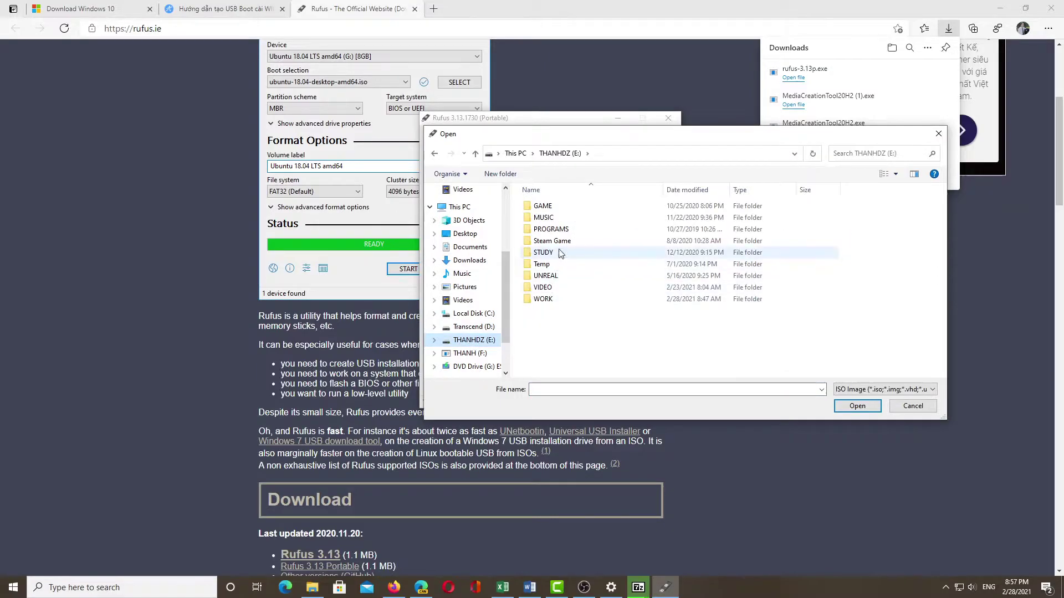
pyautogui.doubleClick(544, 229)
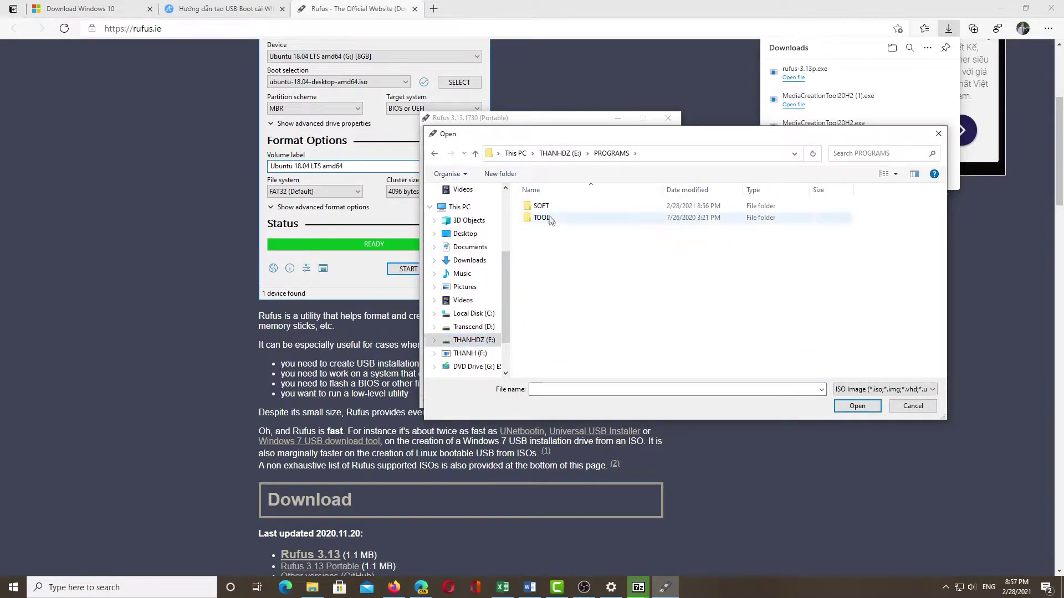
pyautogui.doubleClick(546, 209)
pyautogui.click(549, 264)
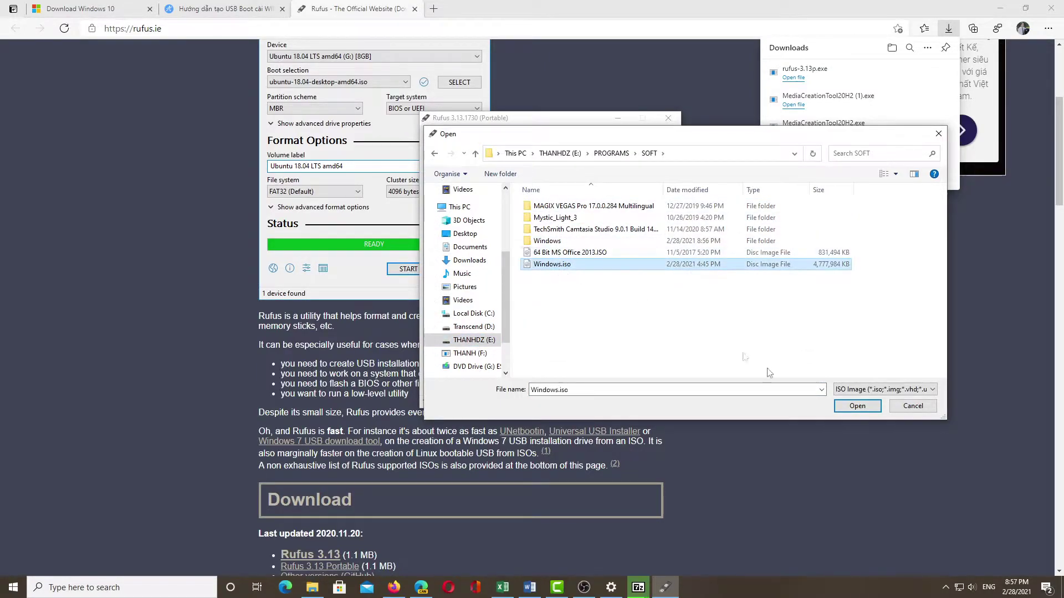
pyautogui.click(860, 407)
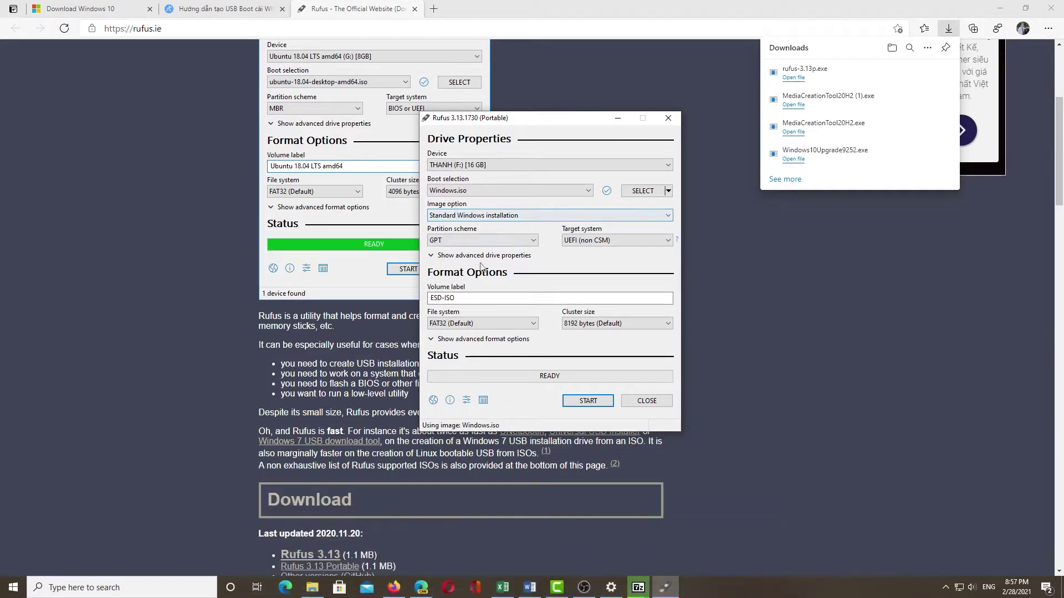
# Step: Check the partition scheme options, then read the partition scheme instruction in step 3 of the dienmayxanh.com Rufus guide
pyautogui.click(511, 243)
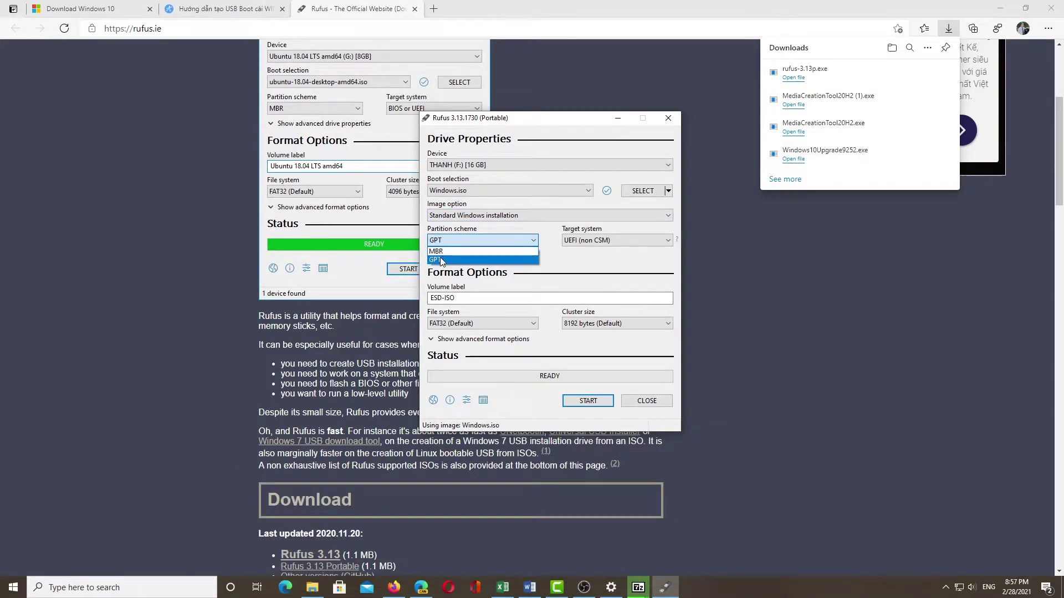
pyautogui.scroll(5, 247, 200)
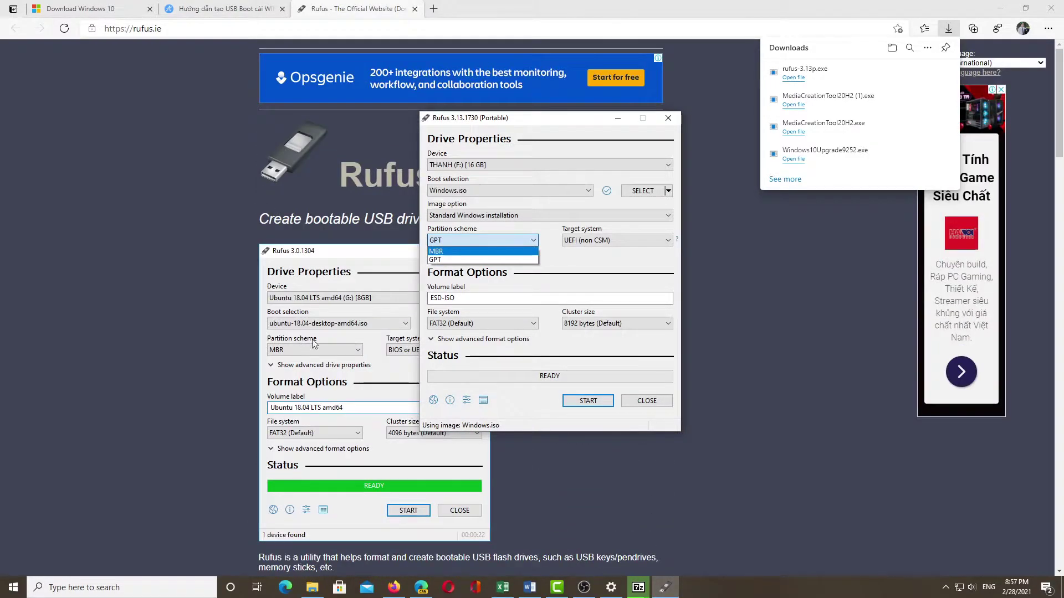
pyautogui.scroll(-5, 335, 332)
pyautogui.scroll(5, 340, 324)
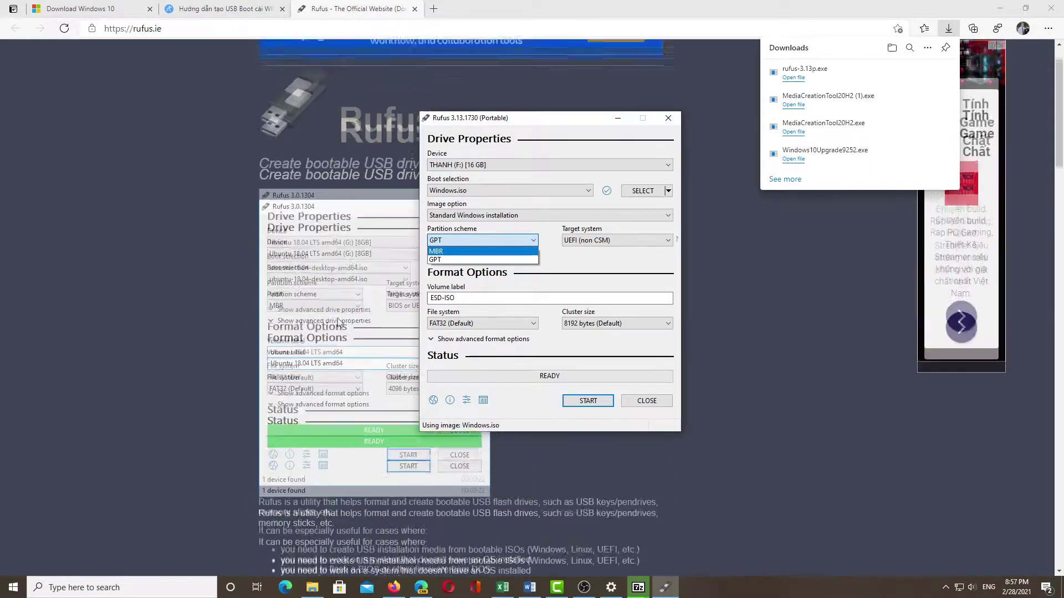
pyautogui.click(233, 10)
pyautogui.scroll(7, 508, 310)
pyautogui.scroll(-12, 508, 311)
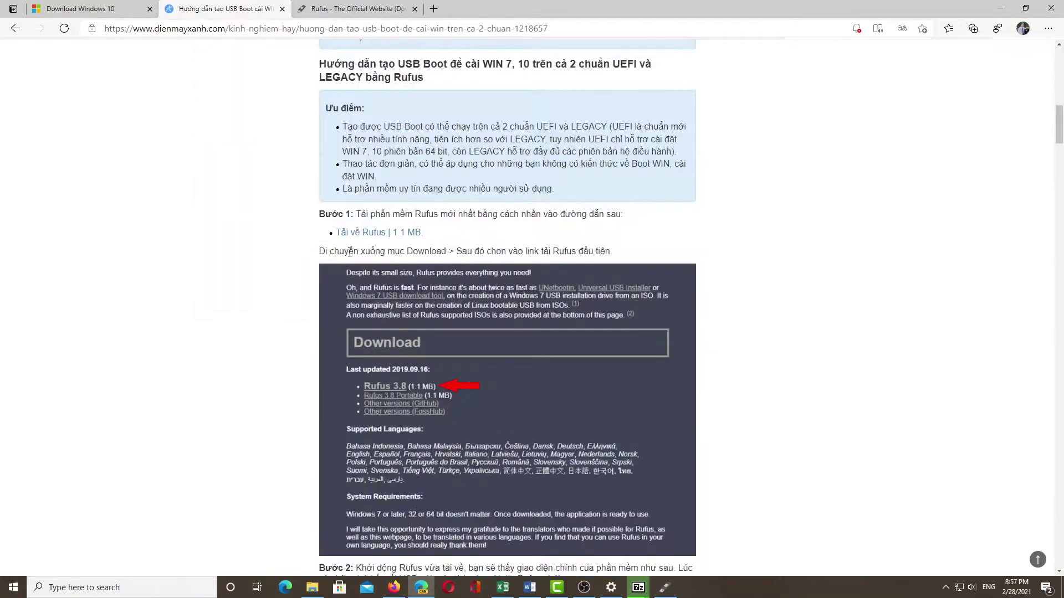
pyautogui.scroll(-6, 350, 256)
pyautogui.scroll(1, 349, 256)
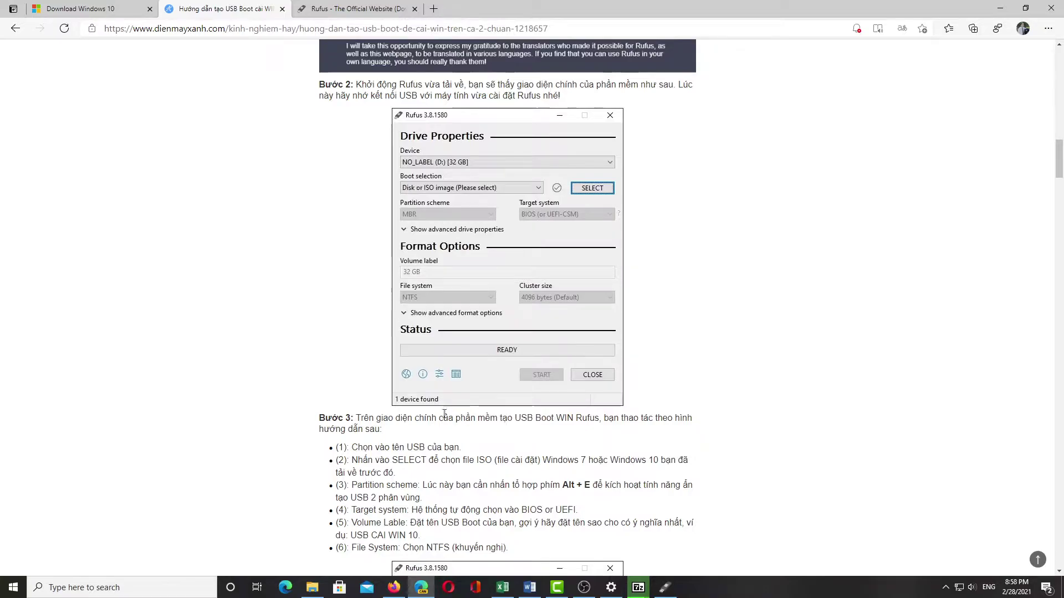
pyautogui.scroll(-7, 442, 316)
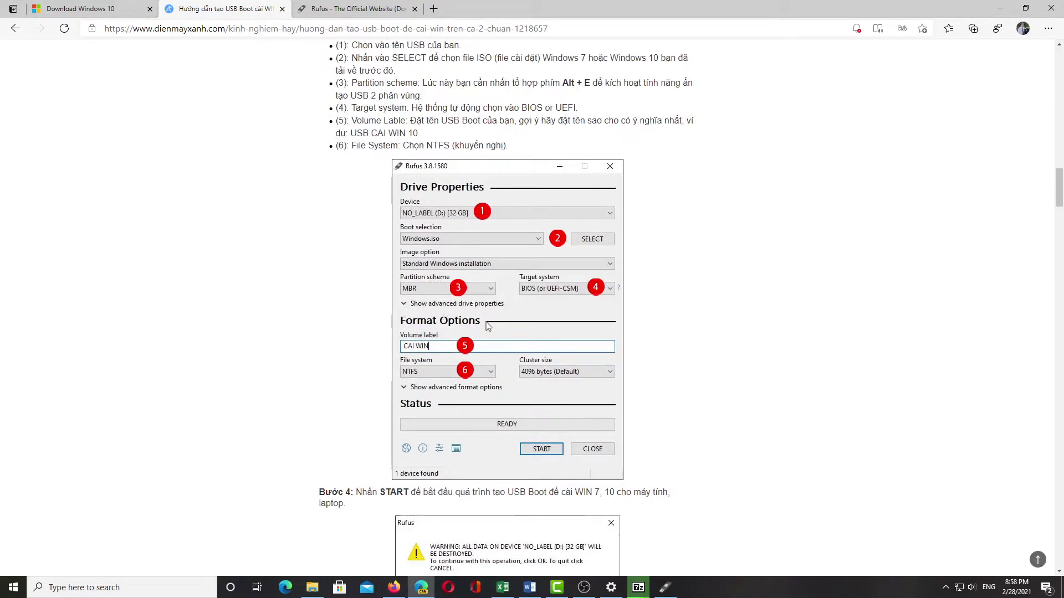
pyautogui.scroll(3, 363, 263)
pyautogui.moveTo(376, 248); pyautogui.dragTo(574, 257)
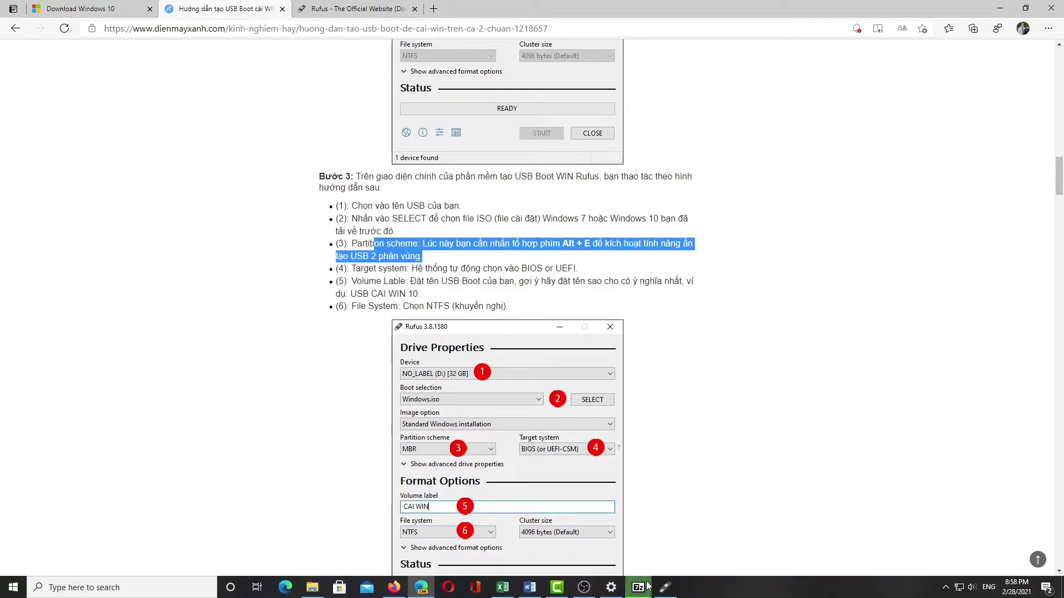
# Step: Switch back to Rufus and toggle the hidden dual UEFI/BIOS mode on and off
pyautogui.click(665, 587)
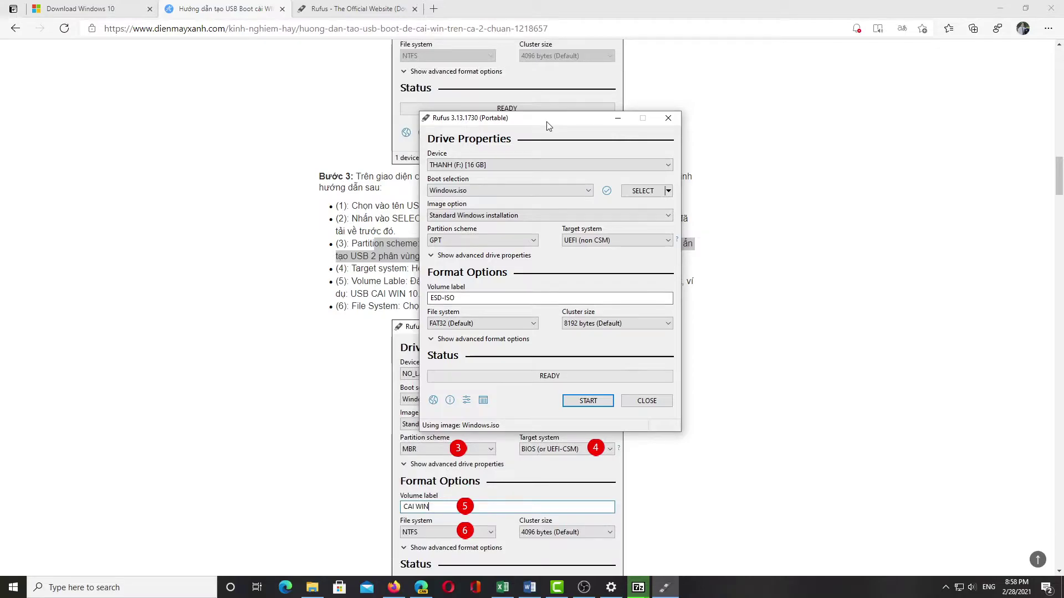
pyautogui.hotkey('alt', 'p')
pyautogui.press('Up')
pyautogui.press('Down')
pyautogui.press('Up')
pyautogui.press('Down')
pyautogui.press('Up')
pyautogui.press('Down')
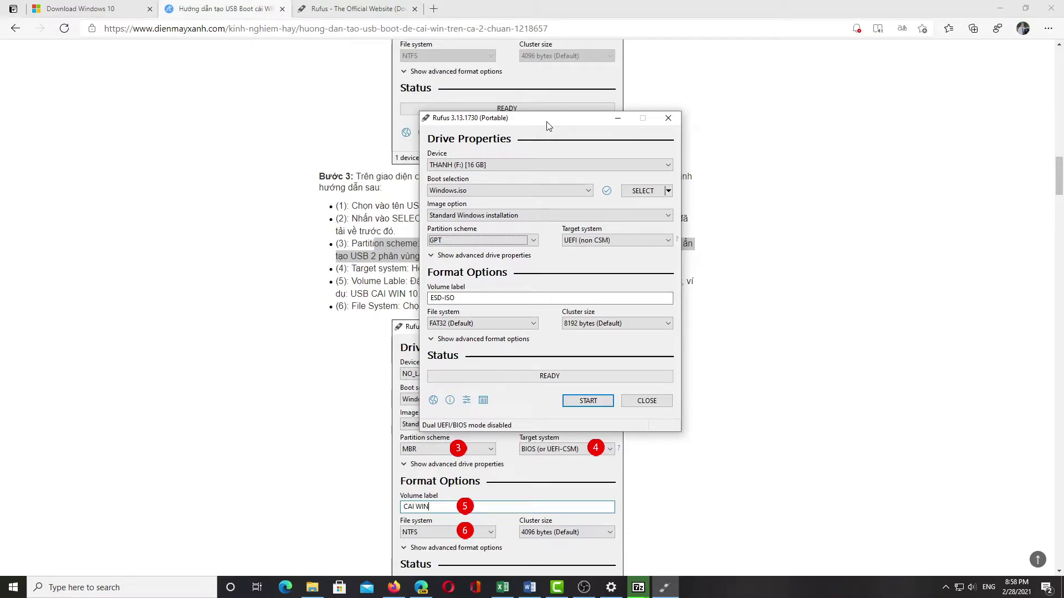
# Step: Select GPT as the partition scheme and move the Rufus window beside the guide's settings picture
pyautogui.click(533, 241)
pyautogui.click(479, 261)
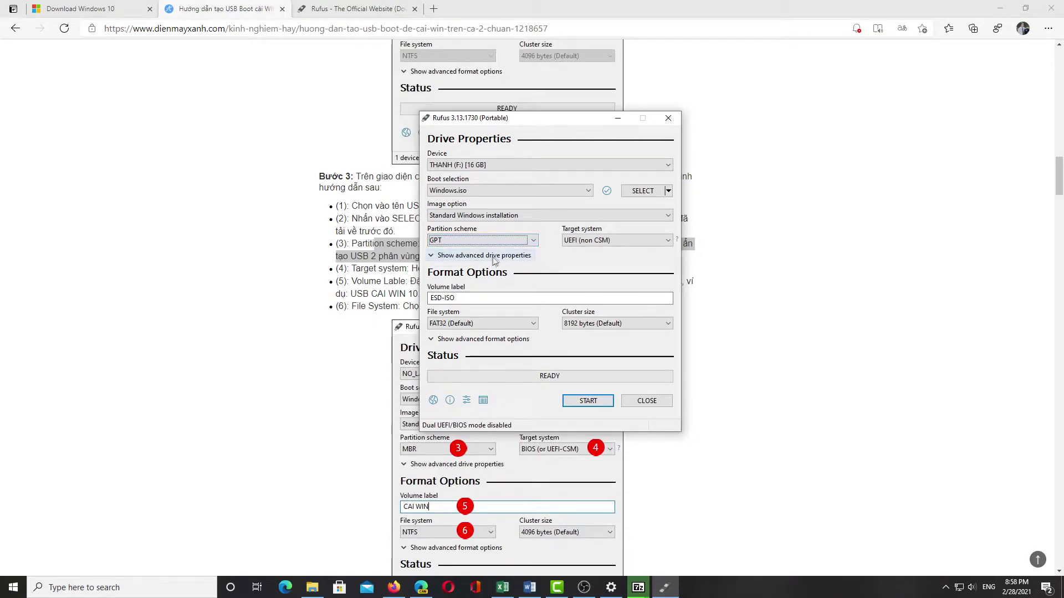
pyautogui.click(518, 240)
pyautogui.click(513, 240)
pyautogui.click(506, 240)
pyautogui.click(502, 260)
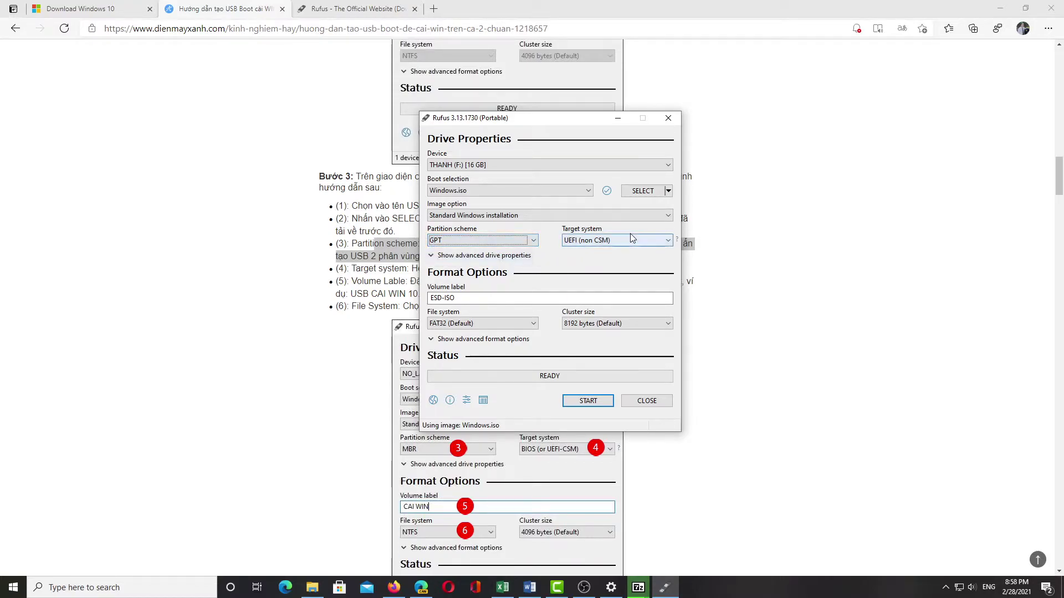
pyautogui.moveTo(543, 117); pyautogui.dragTo(761, 124)
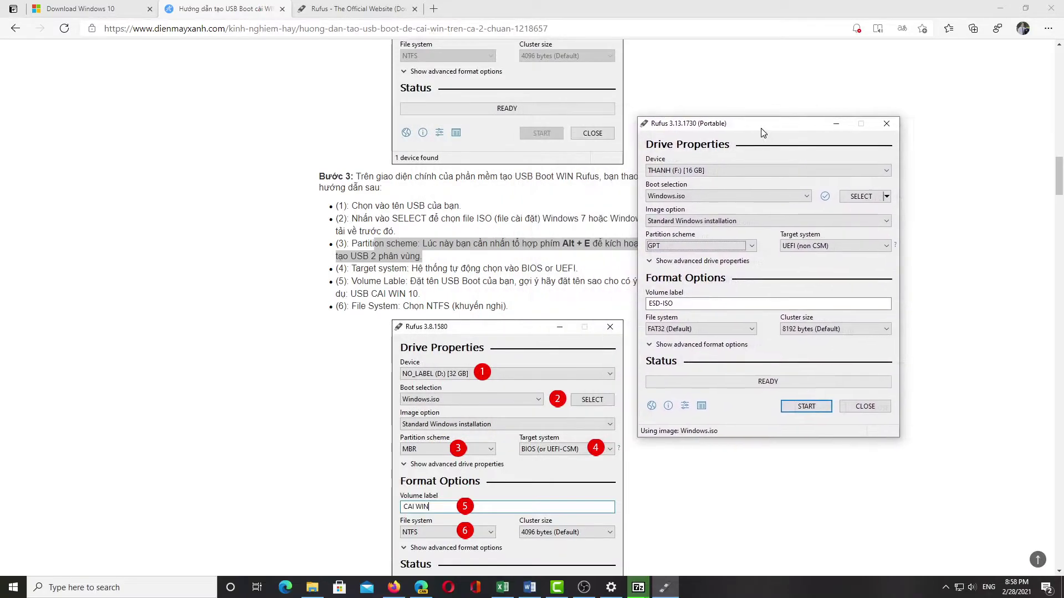
# Step: Select UEFI (non CSM) as the target system and NTFS as the file system
pyautogui.click(864, 248)
pyautogui.click(783, 252)
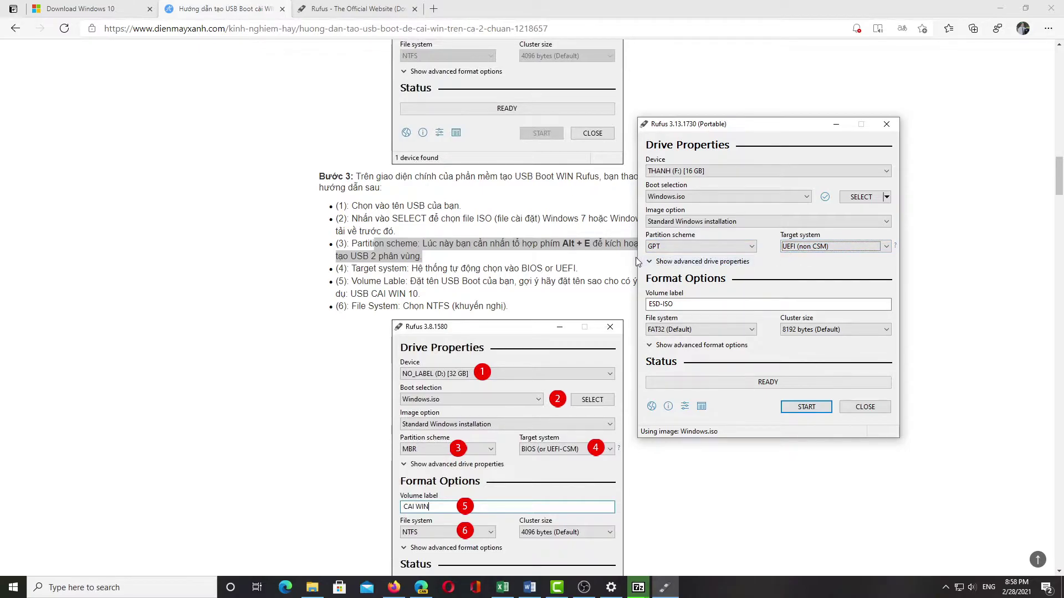
pyautogui.click(751, 330)
pyautogui.click(687, 348)
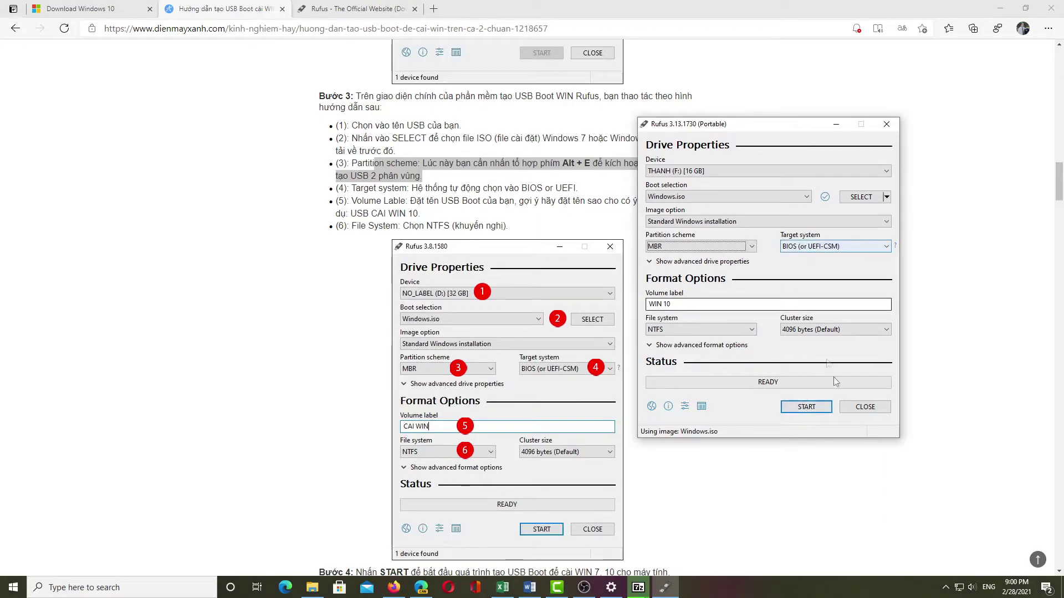
# Step: Start creating the bootable USB drive from Windows.iso and accept erasing all data on the 16 GB drive
pyautogui.click(807, 408)
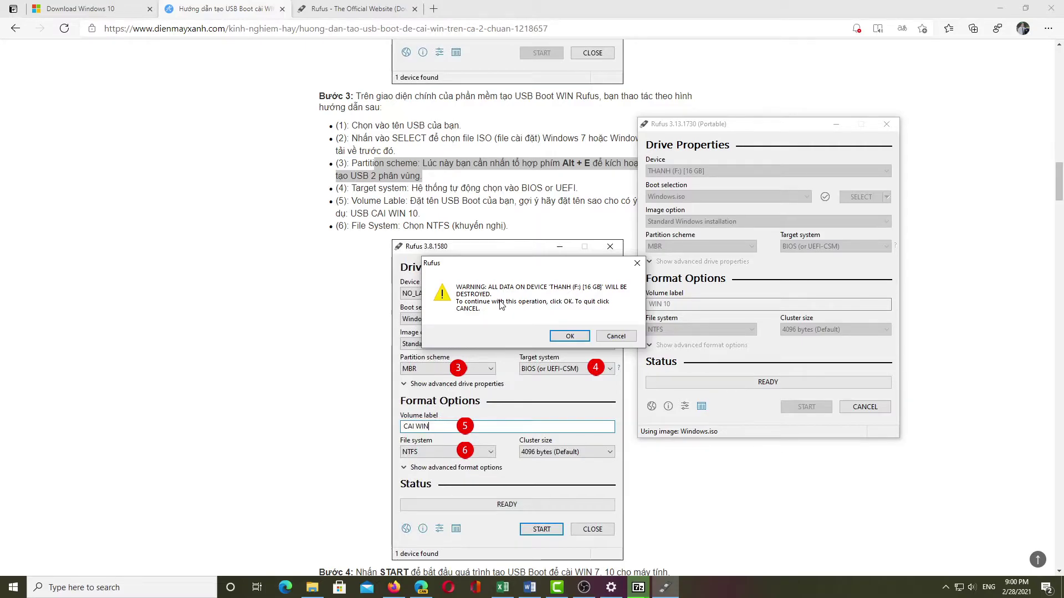
pyautogui.click(570, 336)
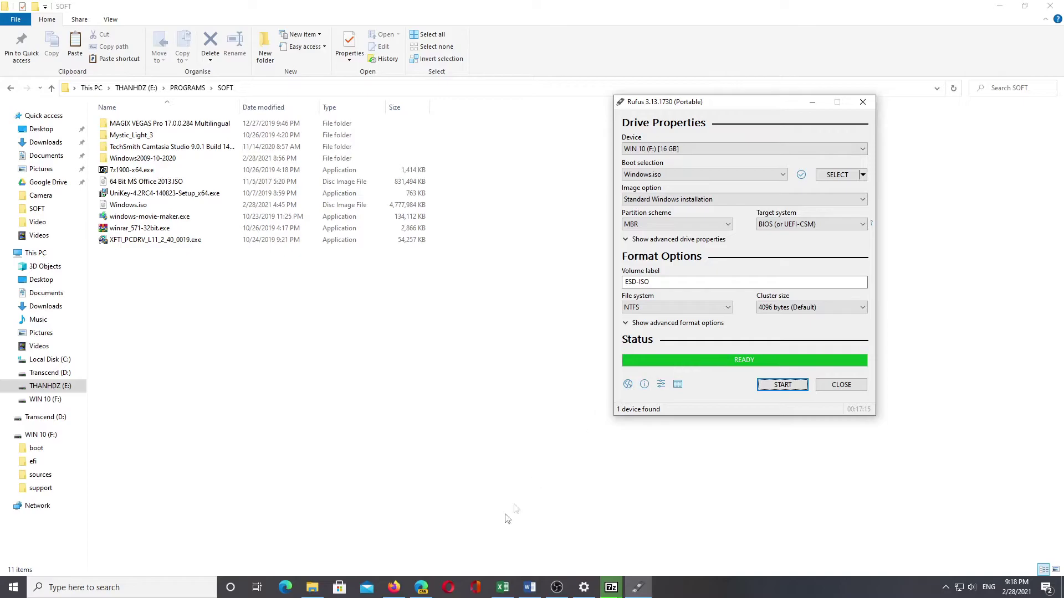
# Step: Switch to Edge and read the cause of the MBR partition table installation error in the quantrimang.com article
pyautogui.moveTo(414, 593)
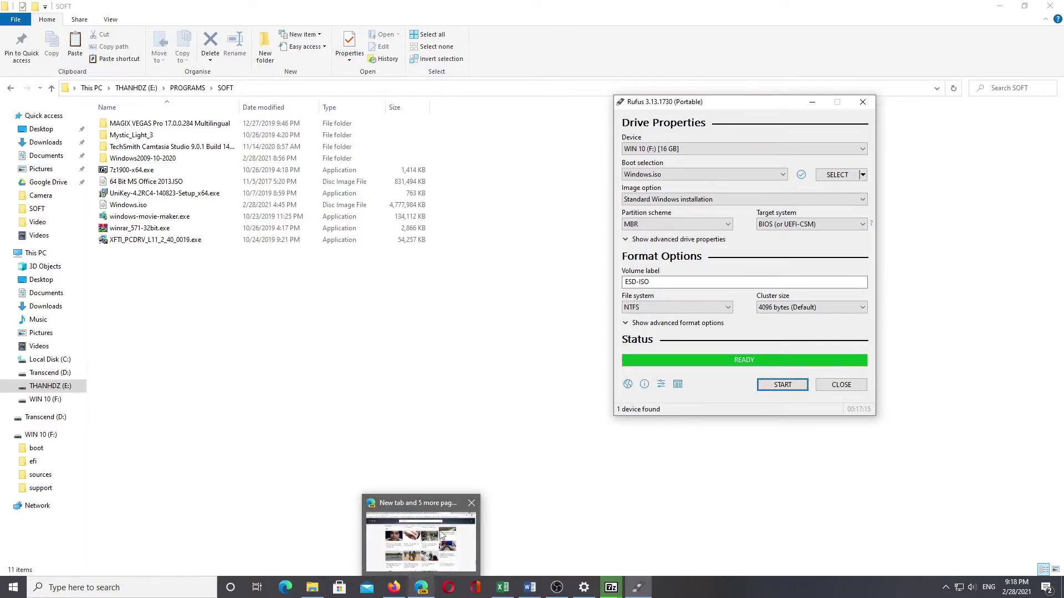
pyautogui.click(419, 591)
pyautogui.click(616, 9)
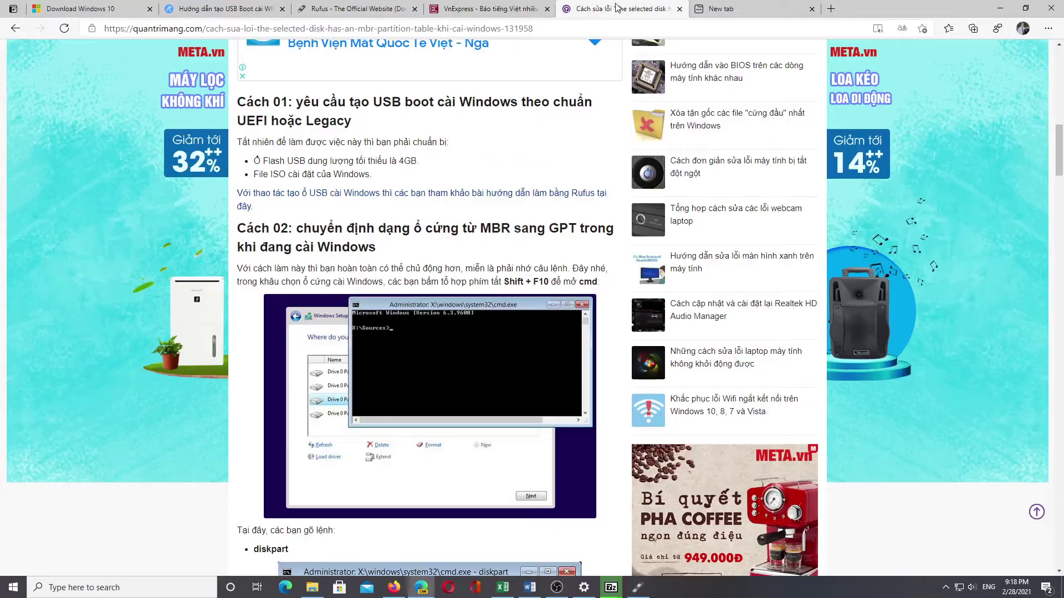
pyautogui.scroll(13, 437, 160)
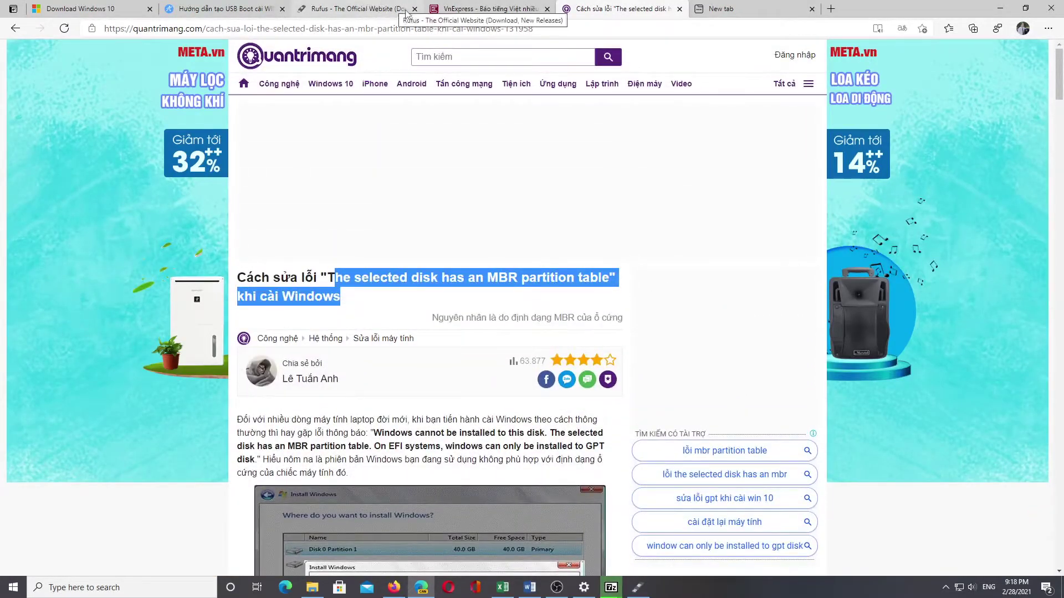
pyautogui.scroll(-6, 429, 177)
pyautogui.scroll(5, 458, 210)
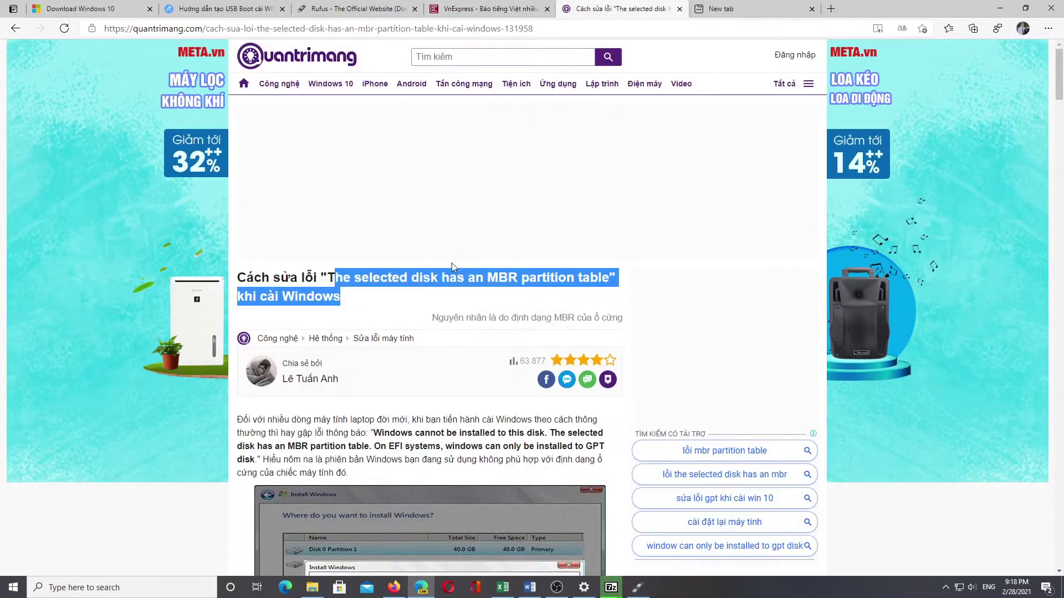
pyautogui.scroll(-4, 450, 263)
pyautogui.scroll(1, 388, 255)
pyautogui.scroll(-1, 304, 244)
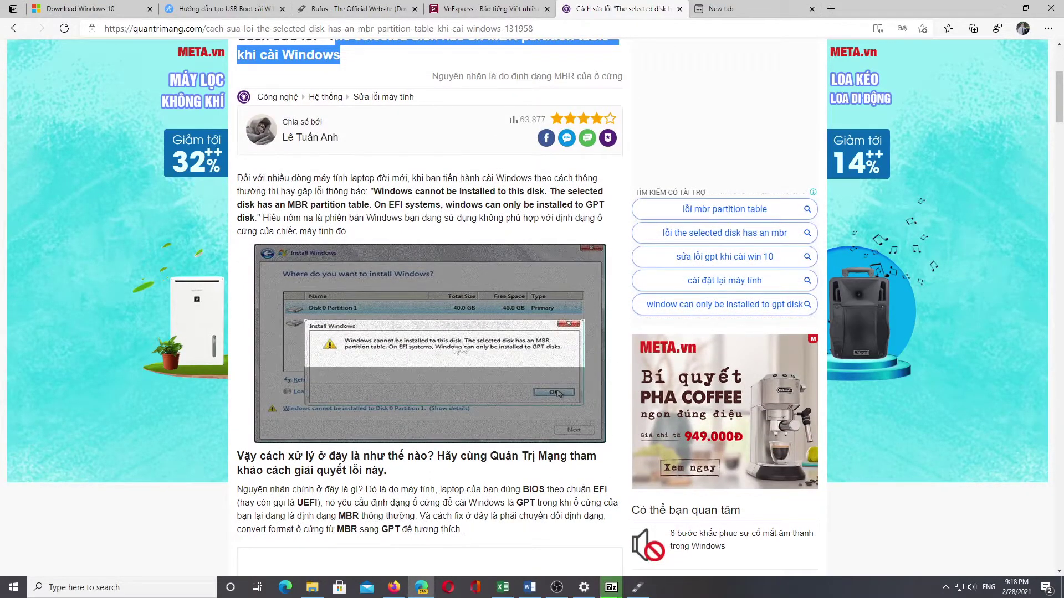
pyautogui.scroll(-6, 457, 348)
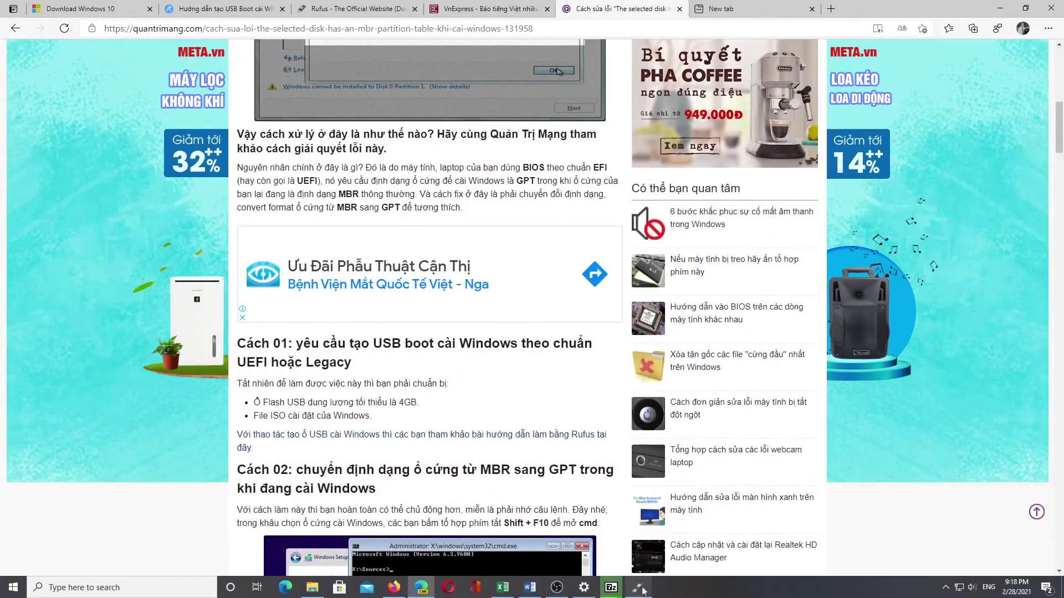
# Step: Switch to Rufus, show the partition scheme options, and compare them with the article's MBR error and its first fix
pyautogui.hotkey('alt', 'Tab')
pyautogui.click(681, 225)
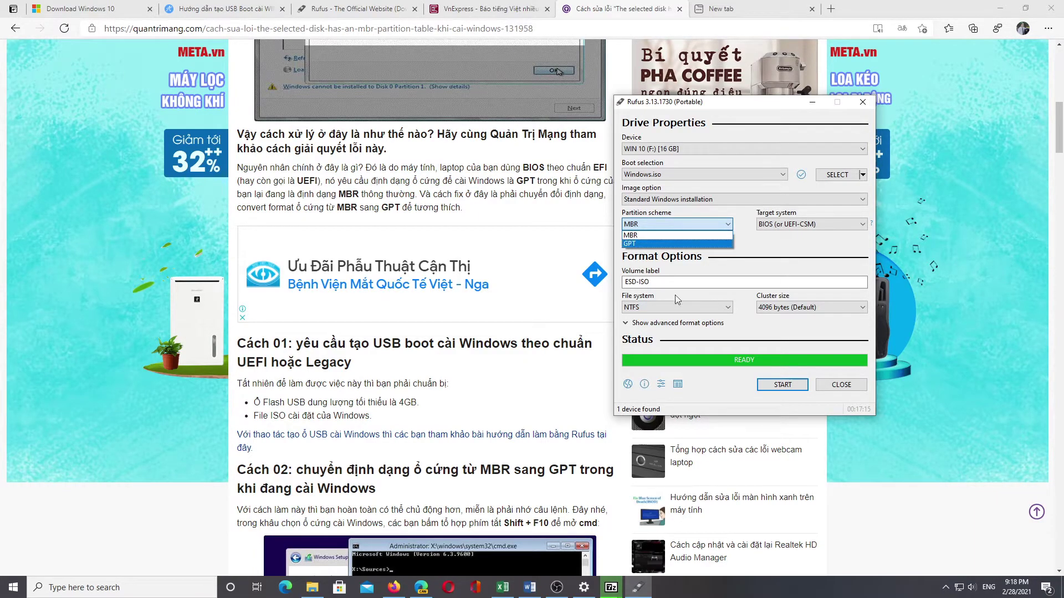
pyautogui.scroll(-1, 402, 302)
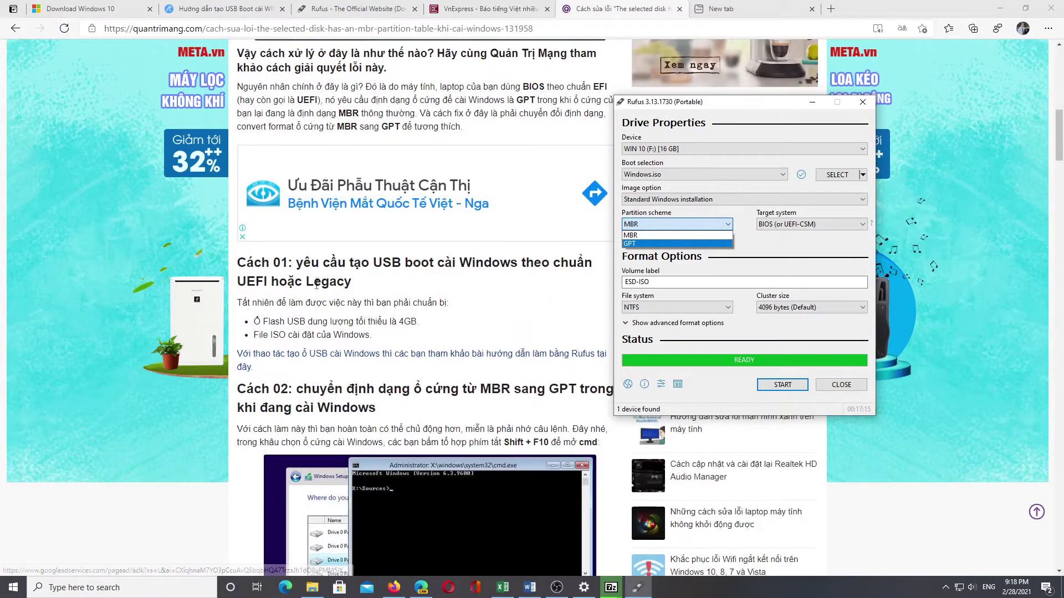
pyautogui.scroll(8, 294, 266)
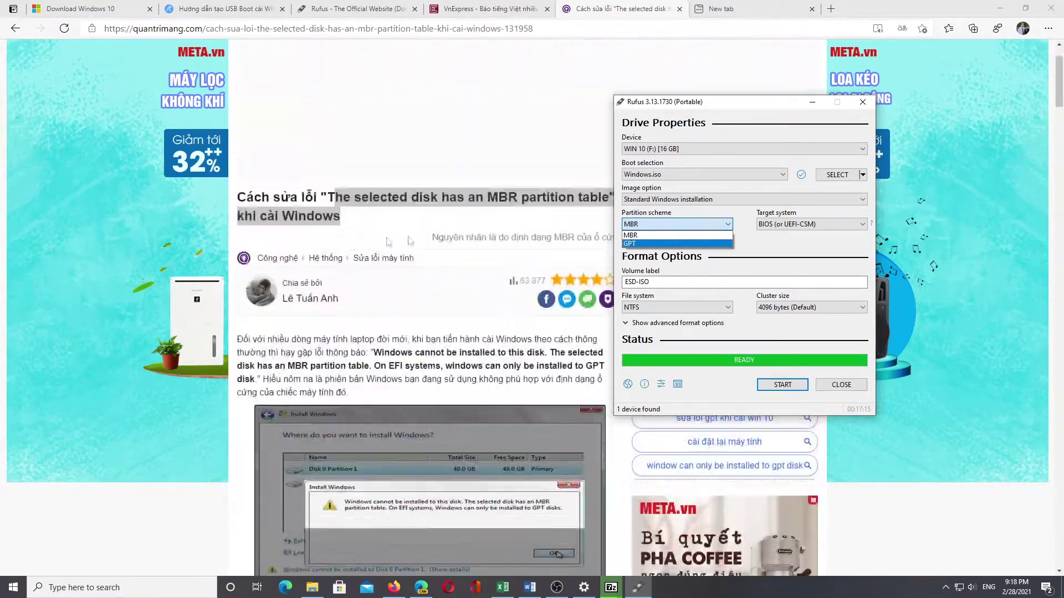
pyautogui.scroll(-8, 388, 244)
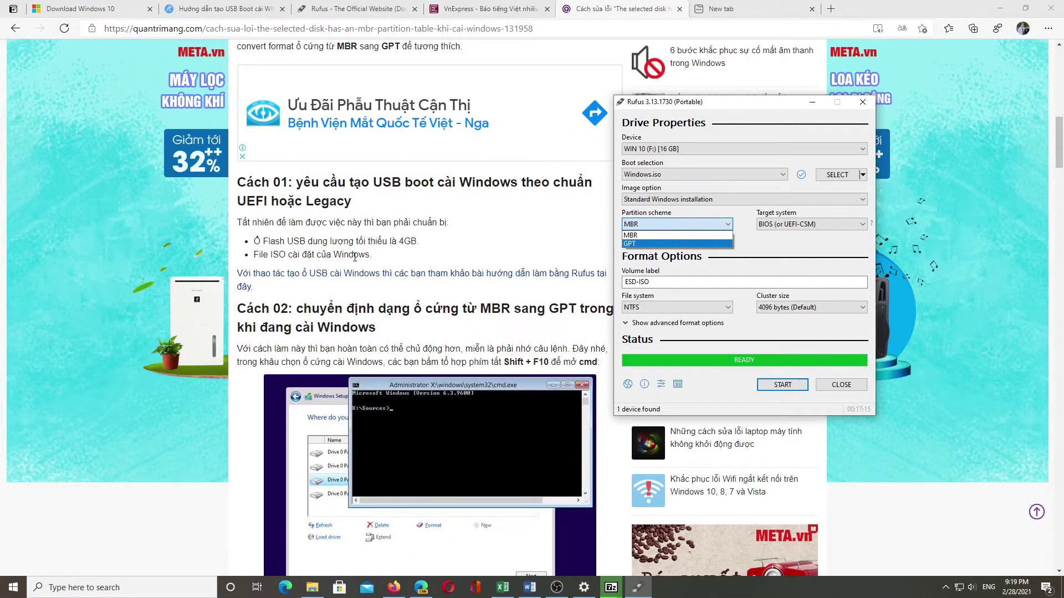
# Step: Examine the article's second fix, converting the disk from MBR to GPT with diskpart commands, and return to the error illustration
pyautogui.scroll(-4, 355, 257)
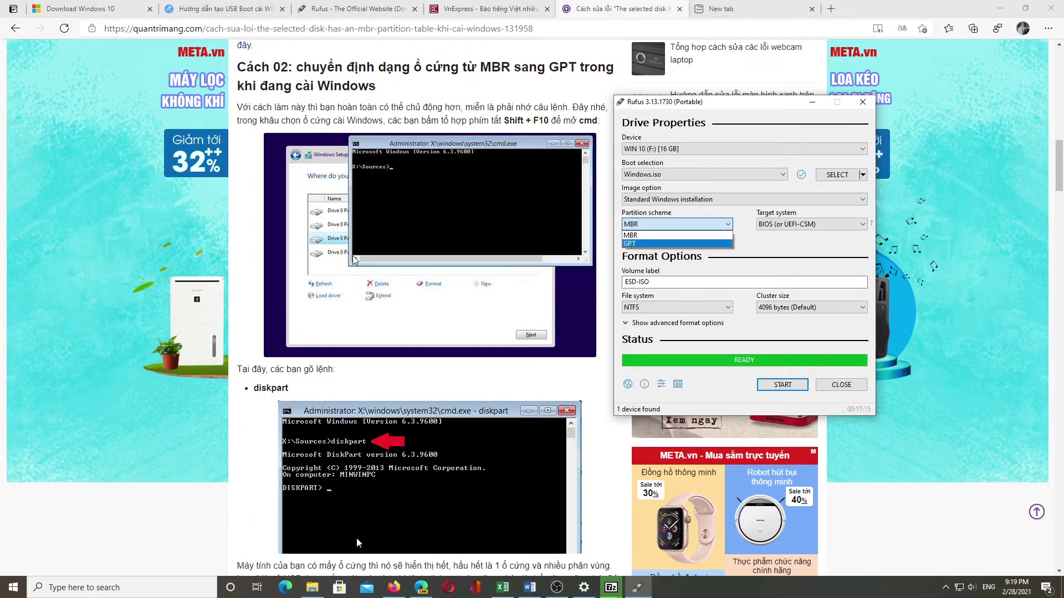
pyautogui.scroll(-3, 357, 543)
pyautogui.scroll(3, 357, 543)
pyautogui.scroll(-13, 357, 537)
pyautogui.scroll(4, 343, 218)
pyautogui.scroll(-2, 344, 220)
pyautogui.scroll(-4, 344, 221)
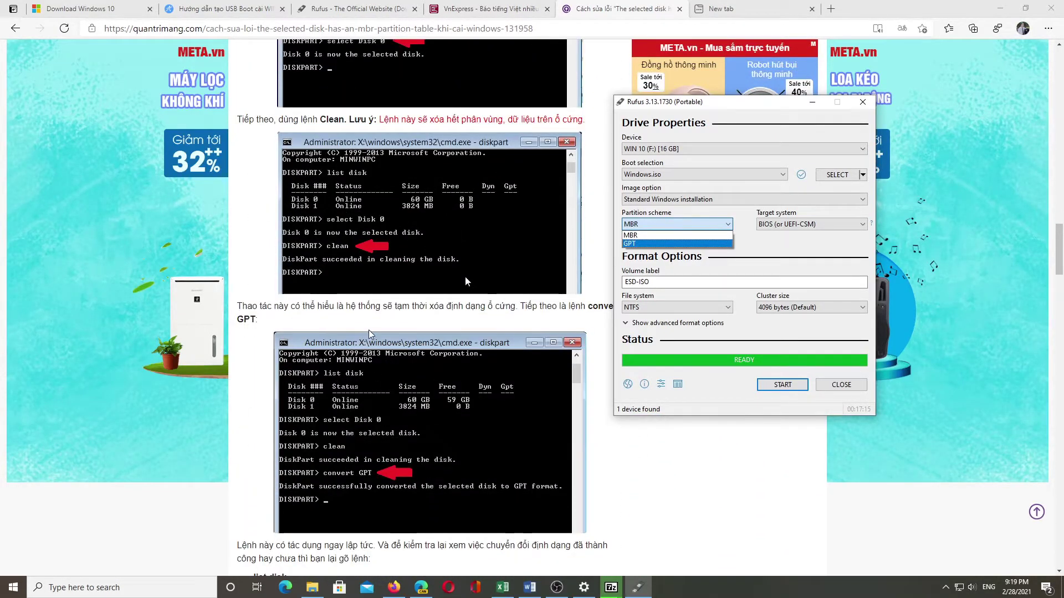
pyautogui.scroll(3, 344, 280)
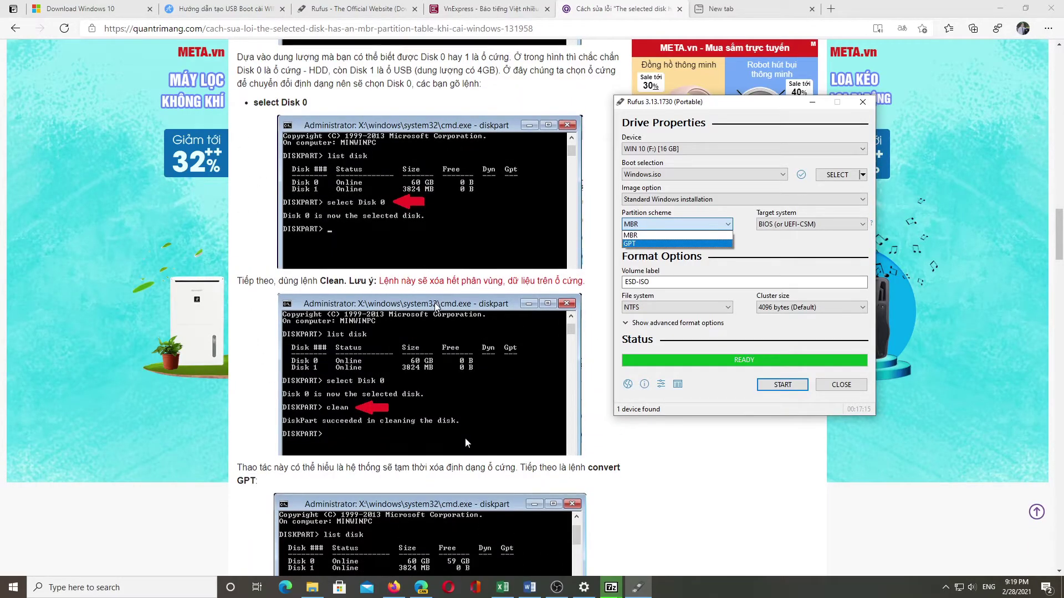
pyautogui.scroll(20, 375, 293)
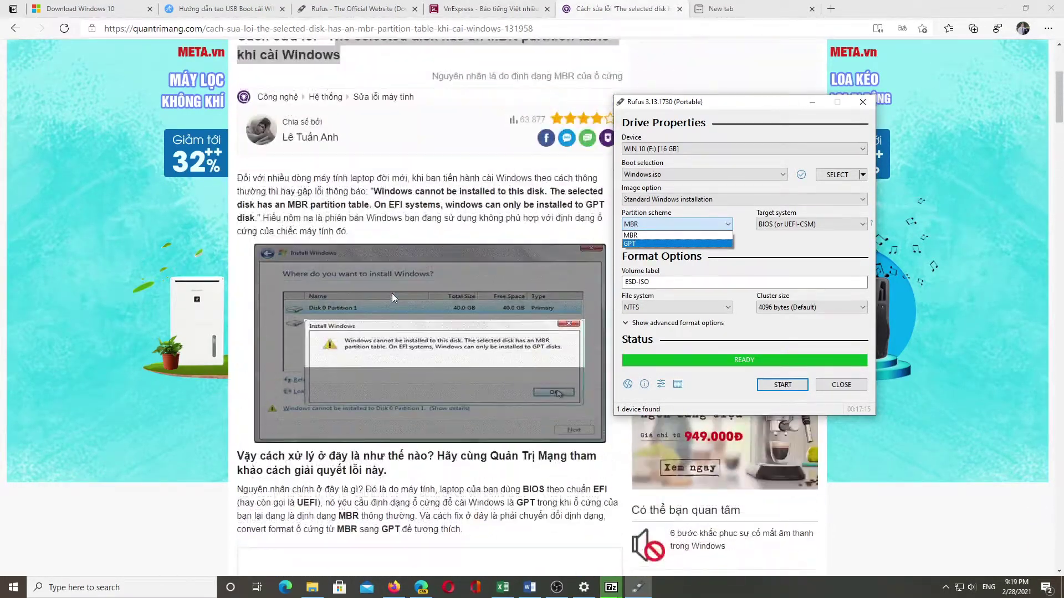
pyautogui.scroll(5, 391, 293)
pyautogui.scroll(-6, 357, 295)
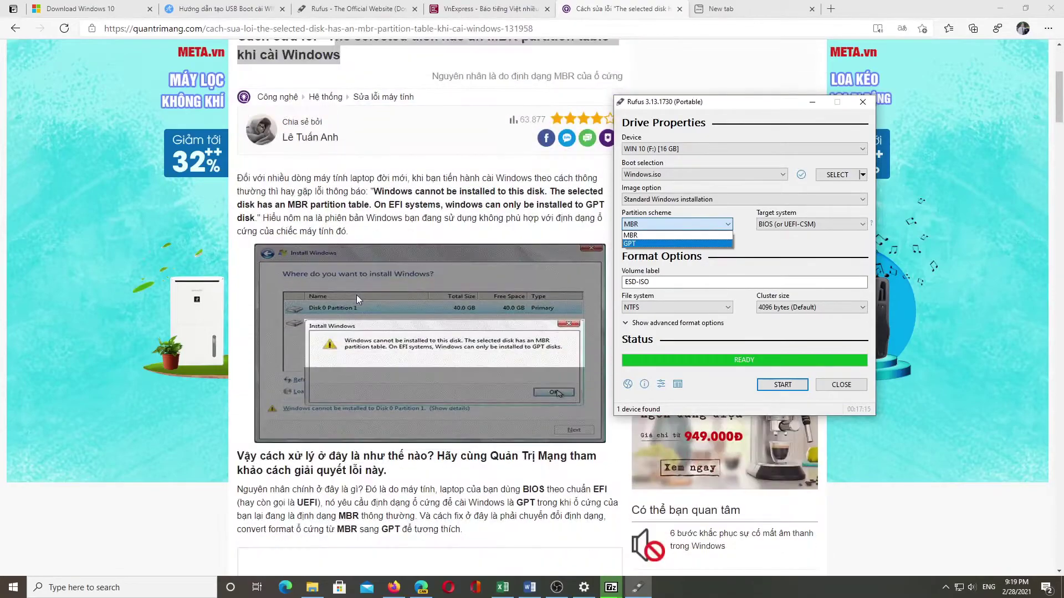